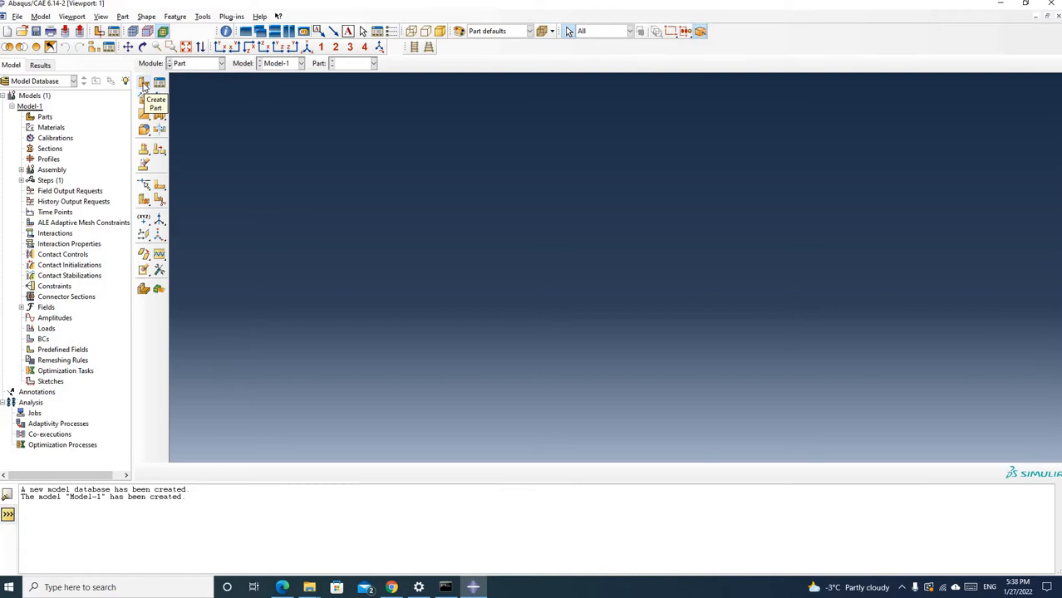
# Create a 2D planar deformable wire part named Beam with an approximate size of 5
pyautogui.click(144, 86)
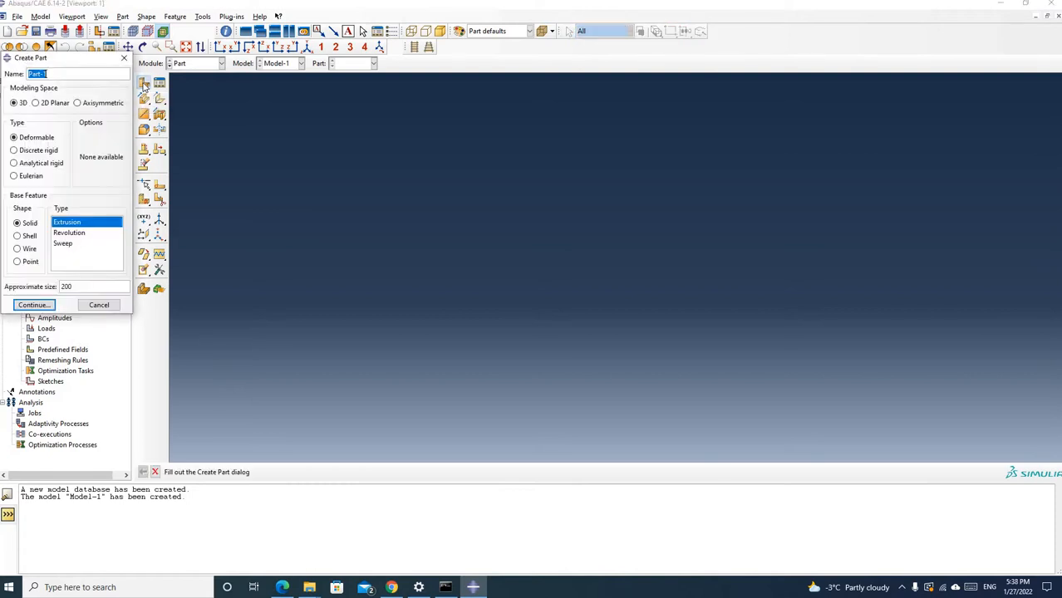
pyautogui.click(42, 103)
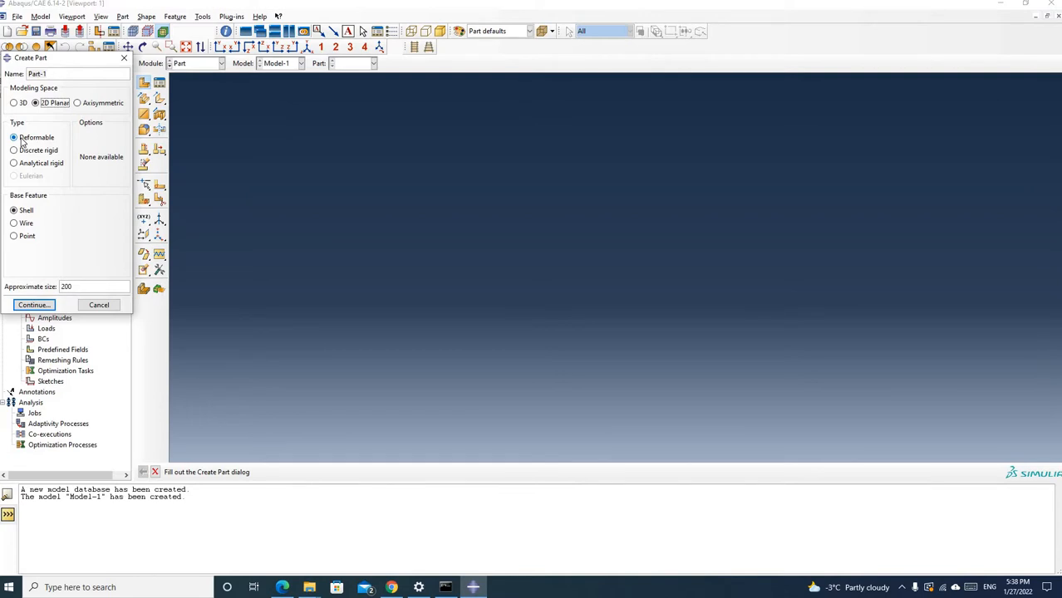
pyautogui.click(20, 225)
pyautogui.moveTo(79, 286); pyautogui.dragTo(55, 286)
pyautogui.write('5')
pyautogui.moveTo(48, 74); pyautogui.dragTo(27, 74)
pyautogui.write('Beam')
pyautogui.click(35, 305)
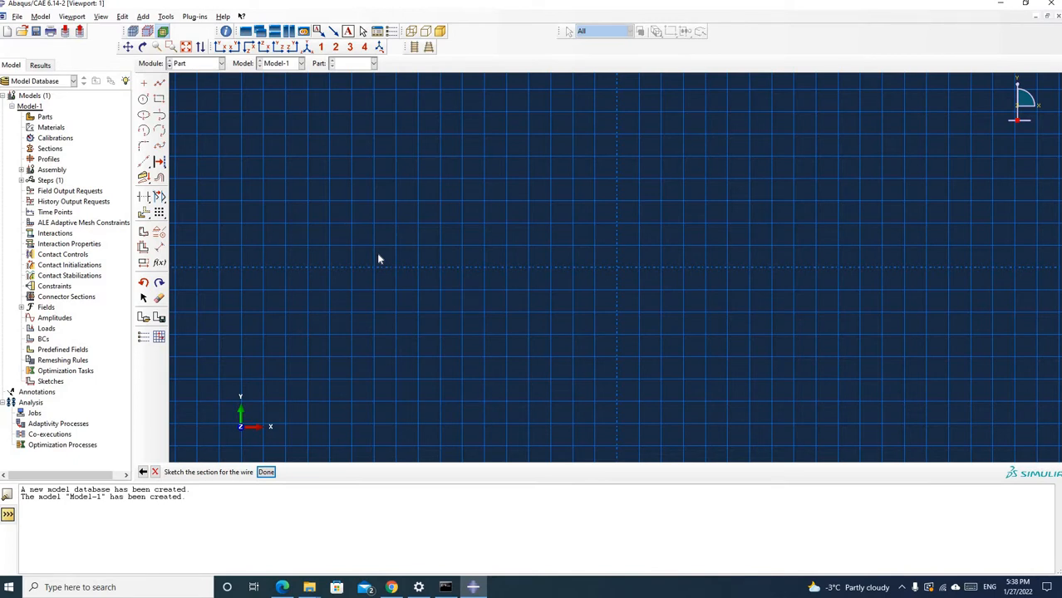
# Sketch a horizontal line from 0,0 to 1,0 and finish the wire sketch
pyautogui.click(159, 83)
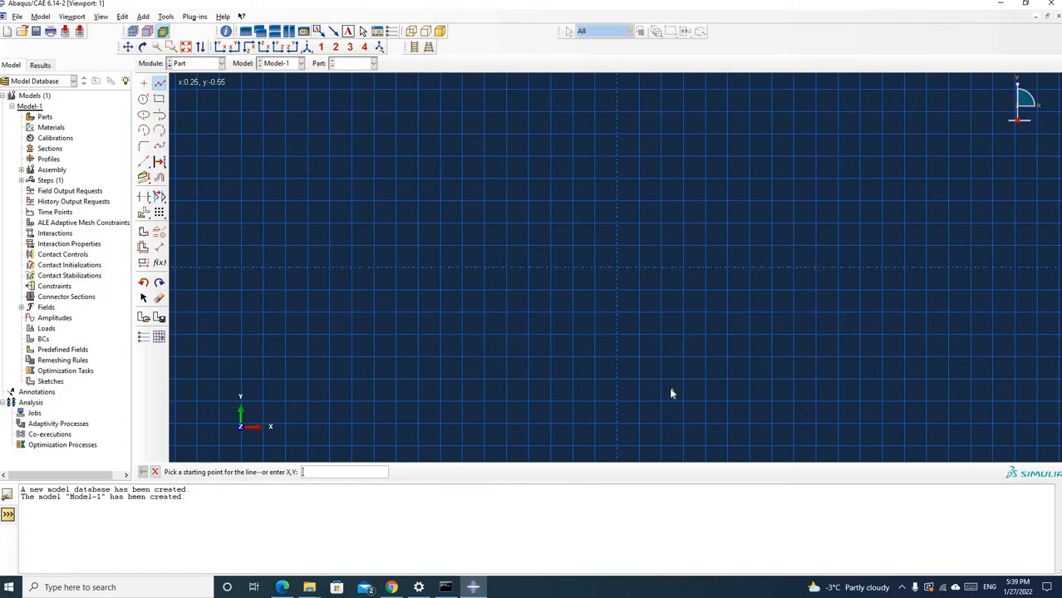
pyautogui.write('0,0')
pyautogui.press('Return')
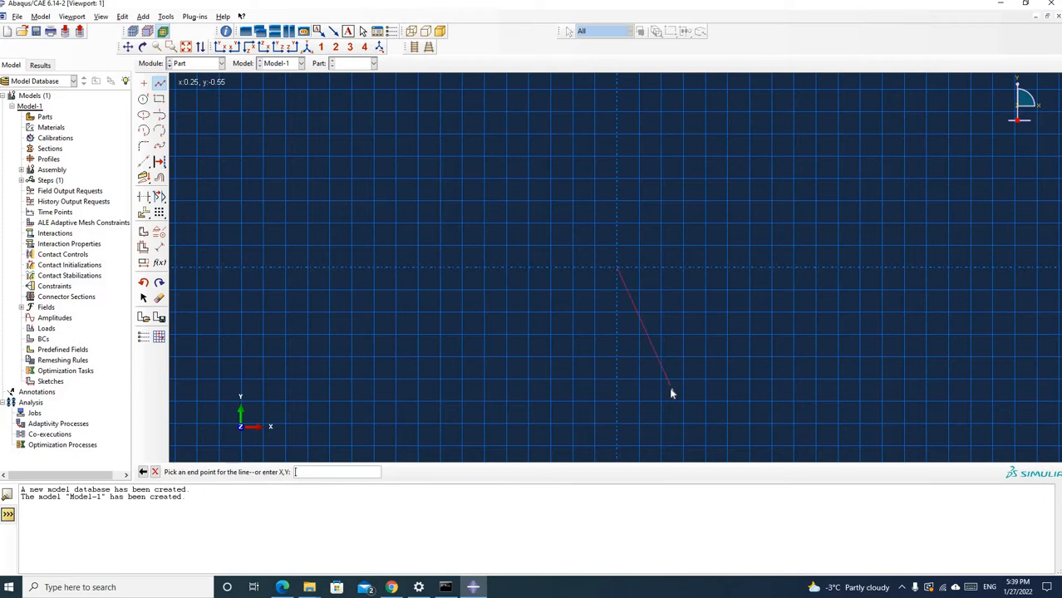
pyautogui.write('1,0')
pyautogui.press('Return')
pyautogui.middleClick(840, 294)
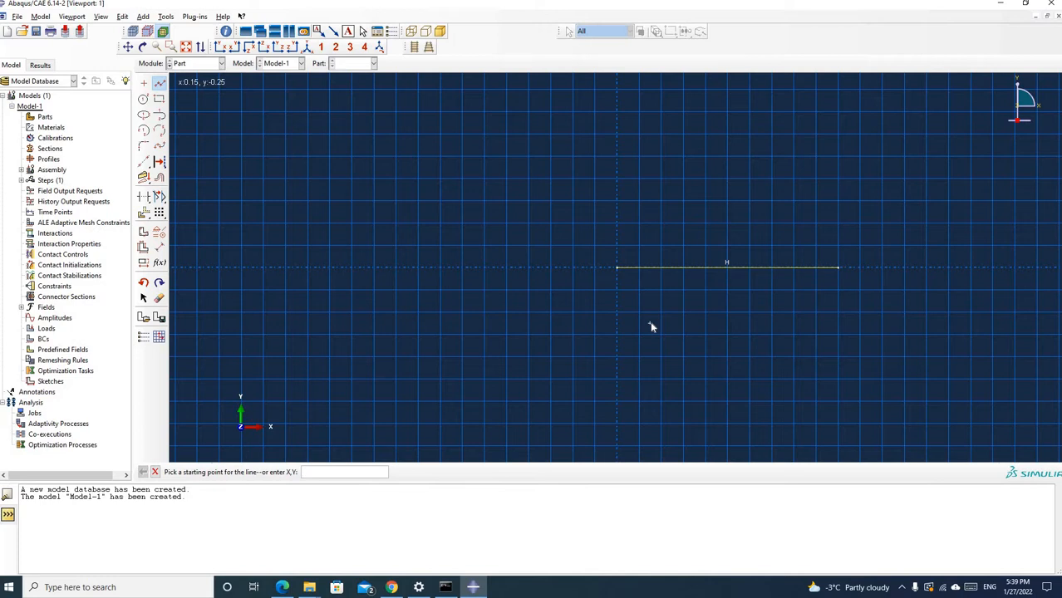
pyautogui.press('Escape')
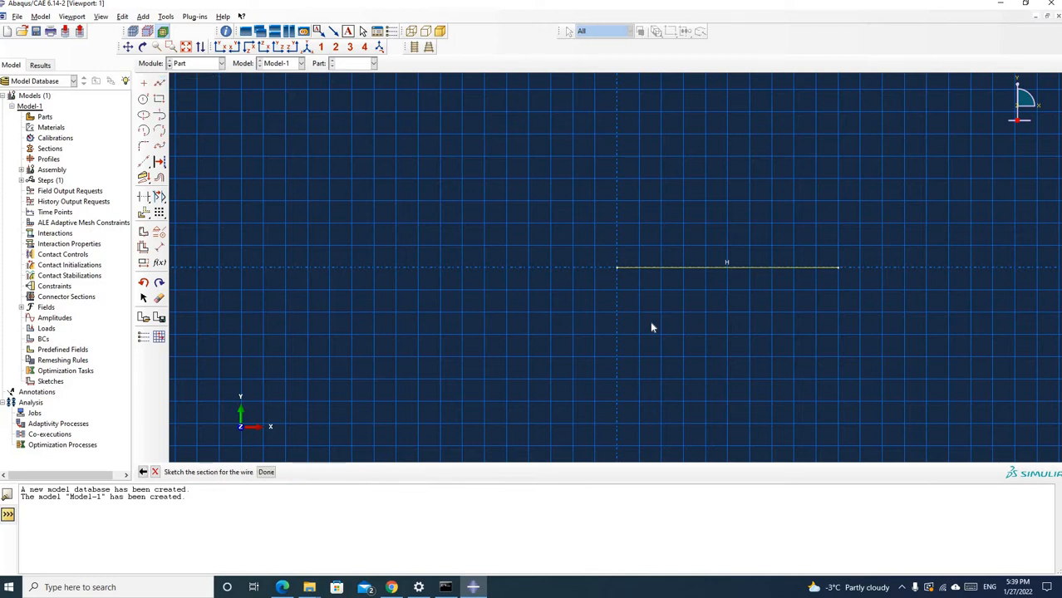
pyautogui.click(266, 472)
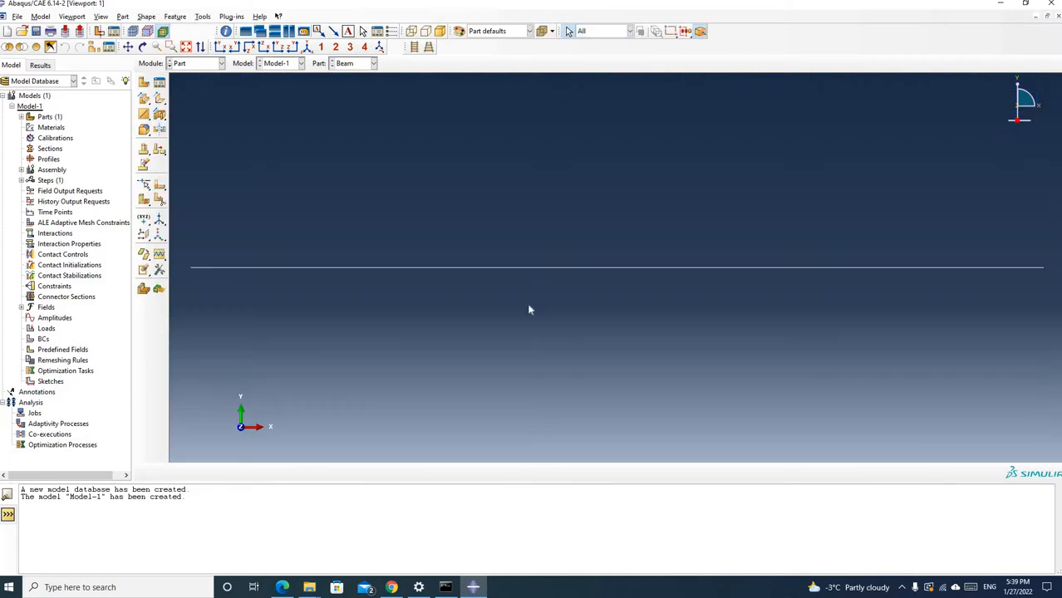
# In the Mesh module, seed the beam's edge by number with 4 elements
pyautogui.scroll(1, 529, 310)
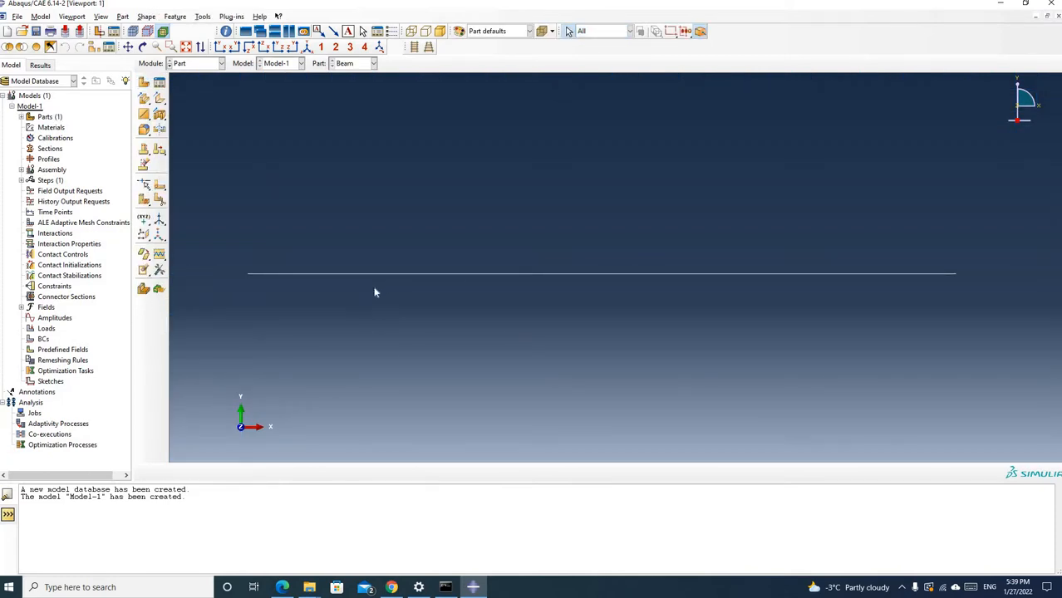
pyautogui.click(221, 65)
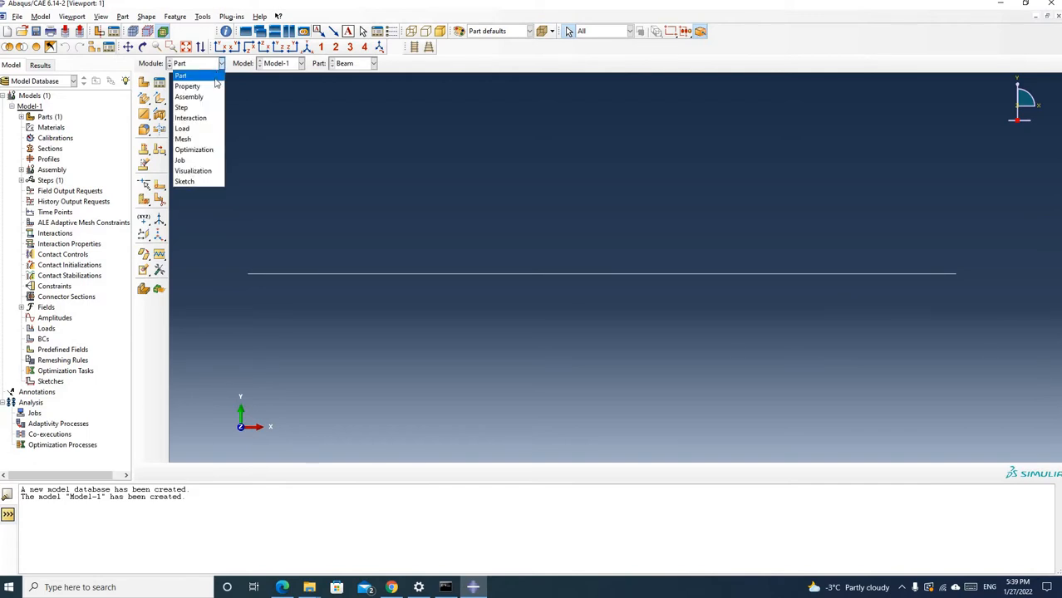
pyautogui.click(203, 139)
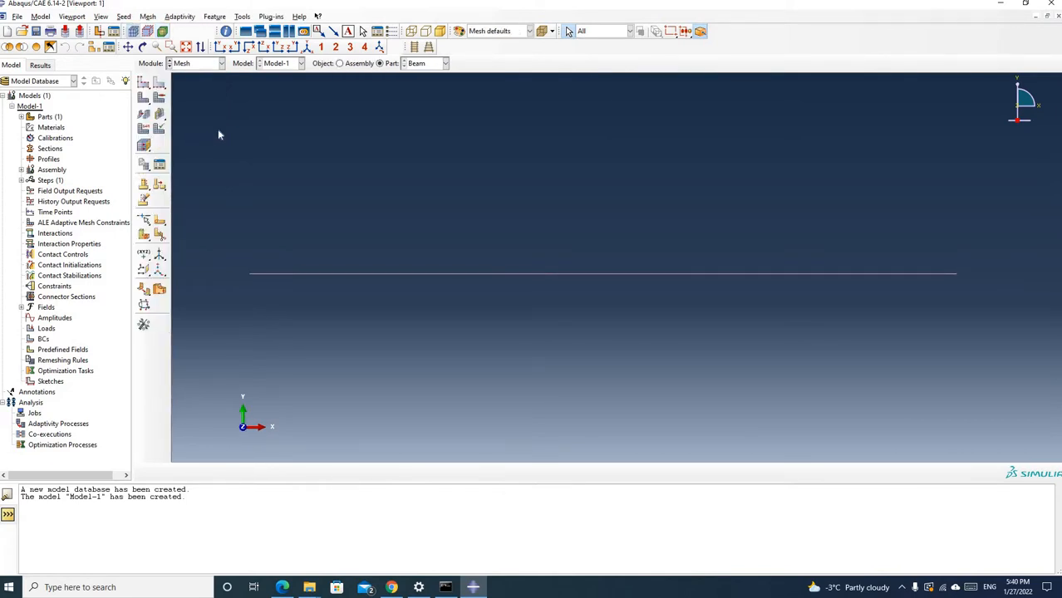
pyautogui.click(160, 89)
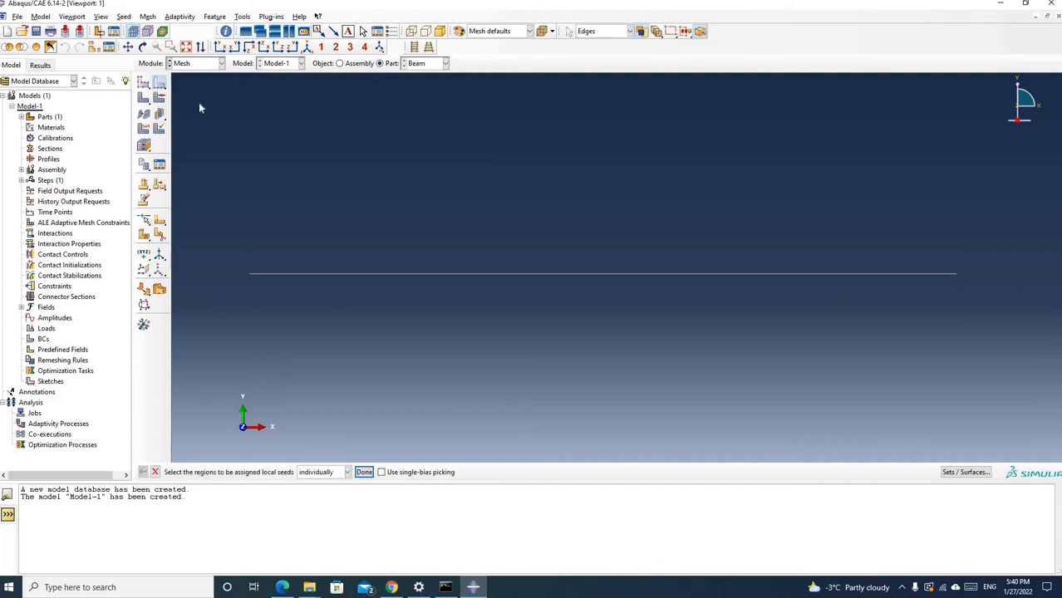
pyautogui.click(502, 275)
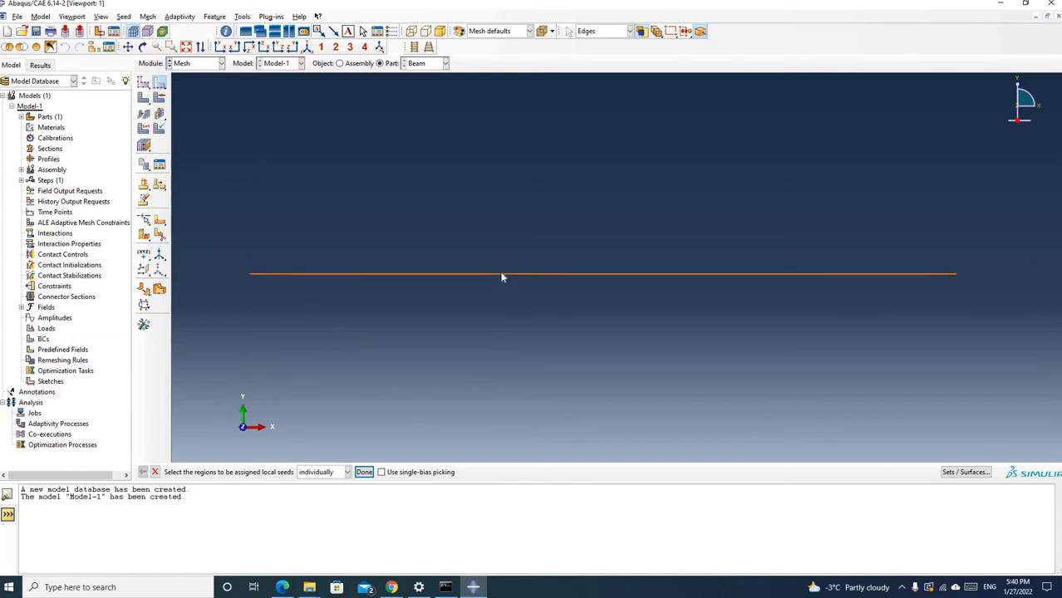
pyautogui.click(365, 472)
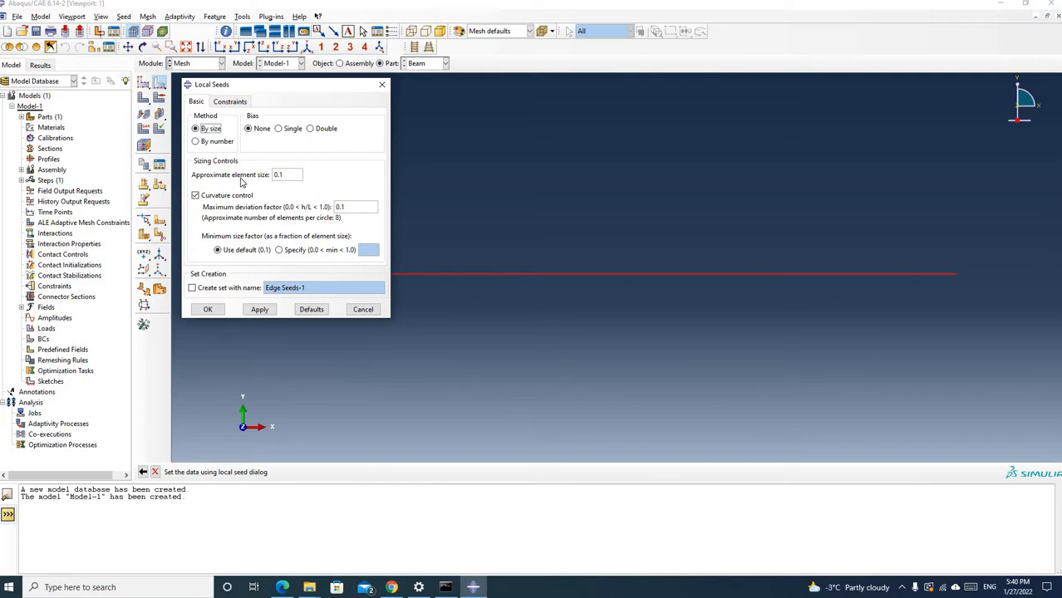
pyautogui.click(197, 143)
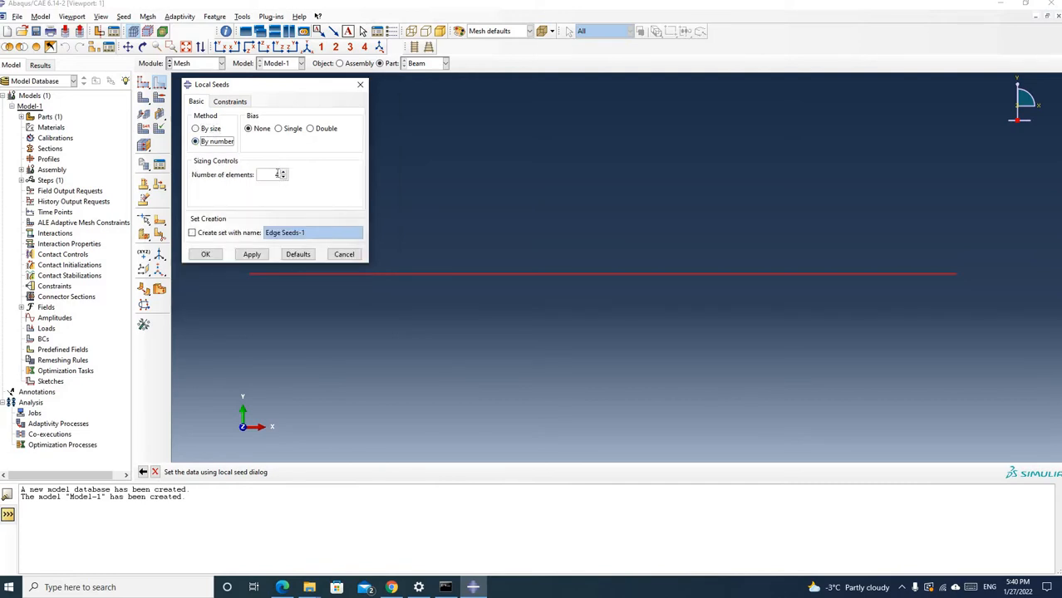
pyautogui.doubleClick(276, 175)
pyautogui.click(253, 258)
pyautogui.click(207, 254)
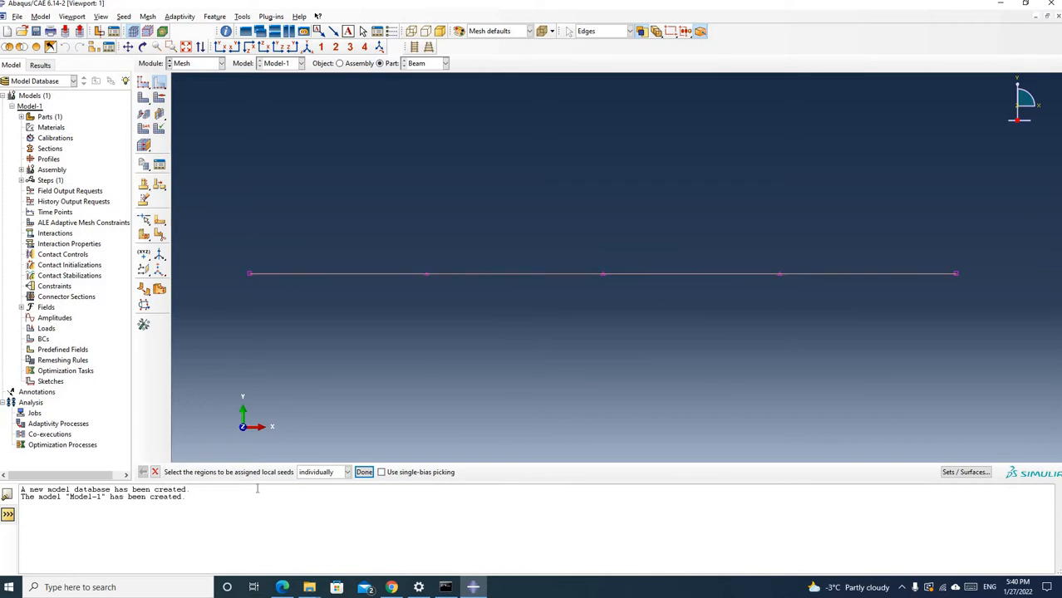
pyautogui.click(363, 473)
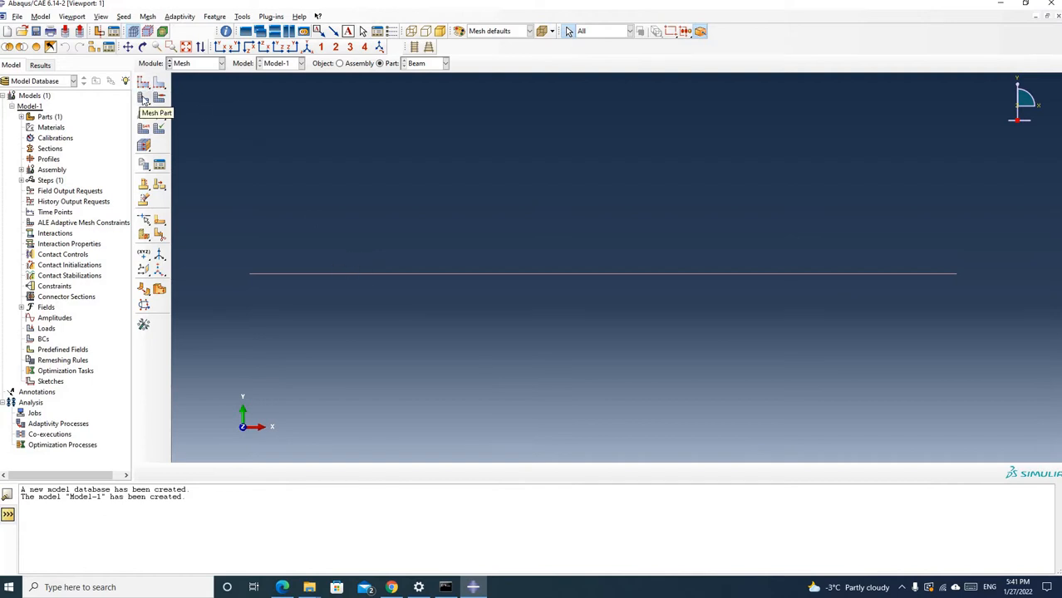
# Mesh the beam part and assign it the Standard library's linear Truss element type
pyautogui.click(143, 98)
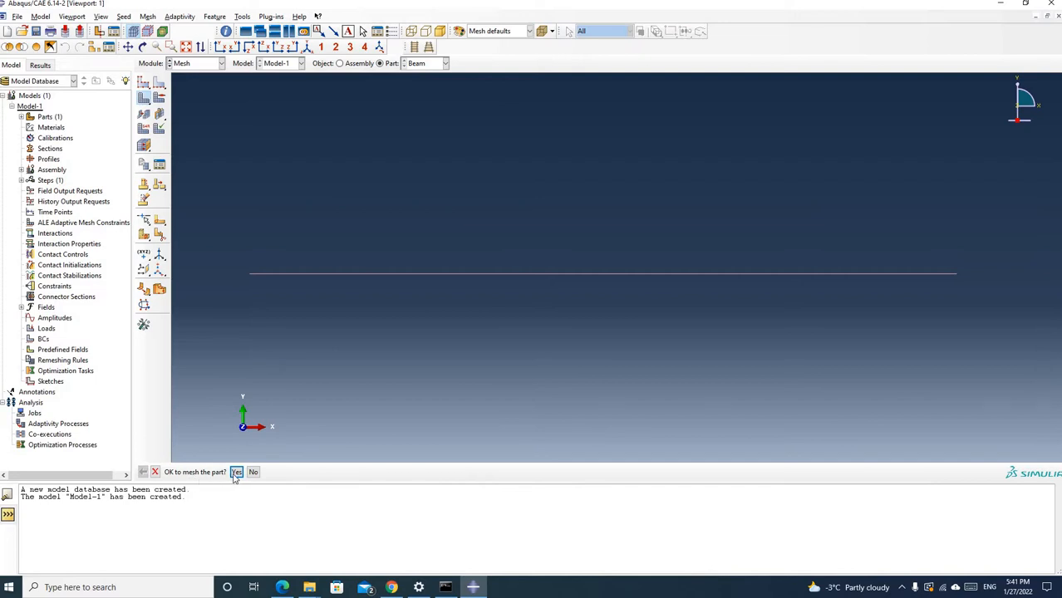
pyautogui.click(236, 472)
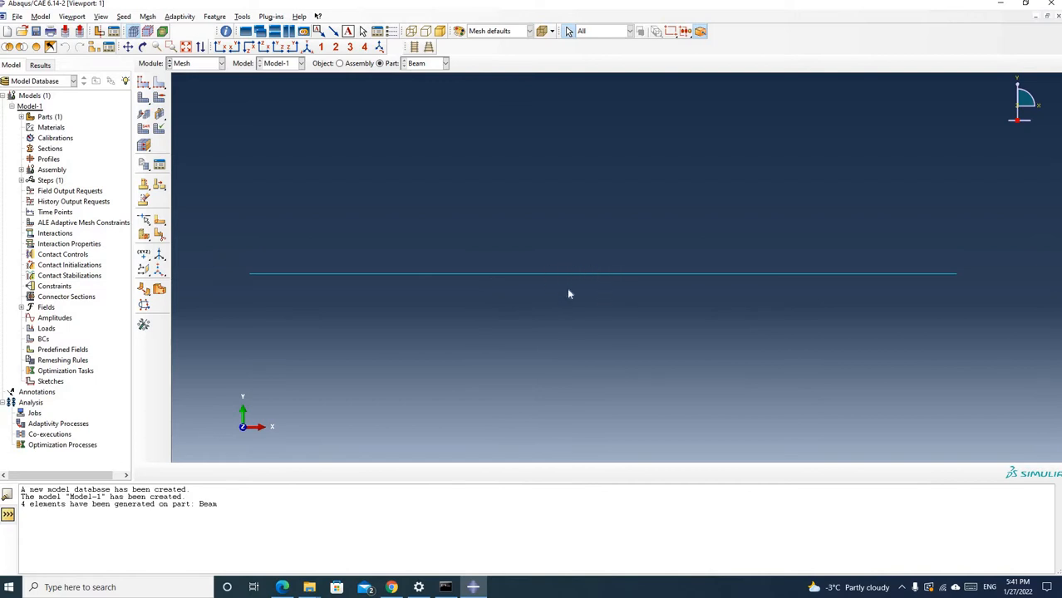
pyautogui.click(144, 130)
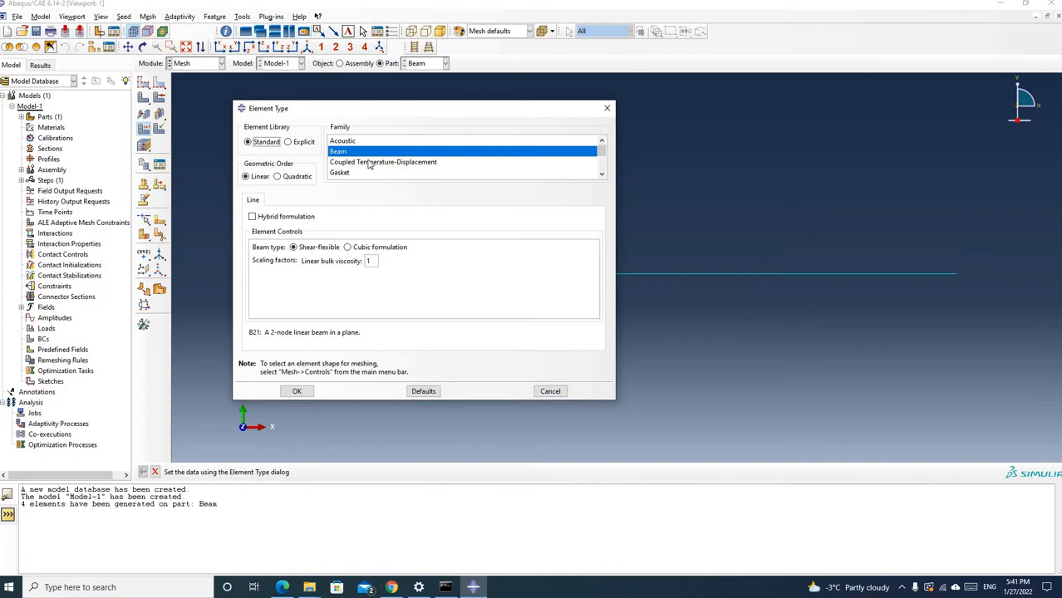
pyautogui.scroll(-5, 370, 164)
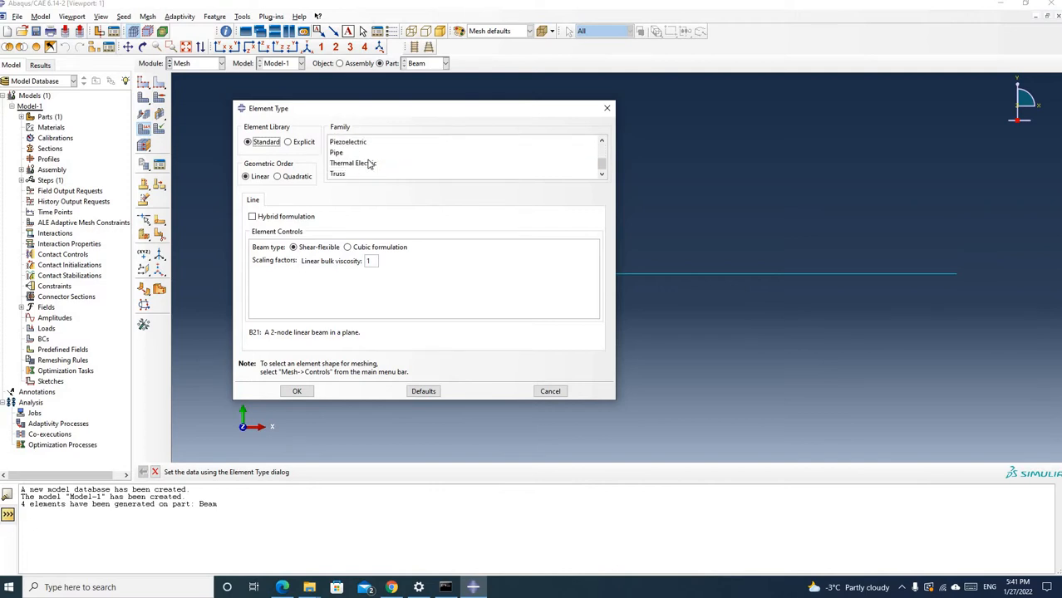
pyautogui.click(341, 174)
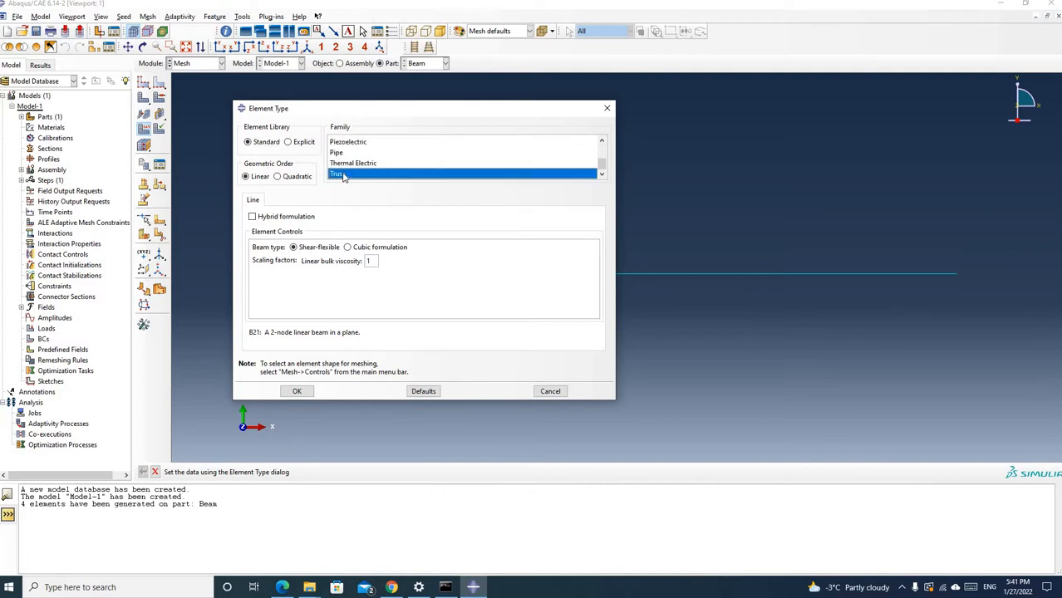
pyautogui.click(278, 178)
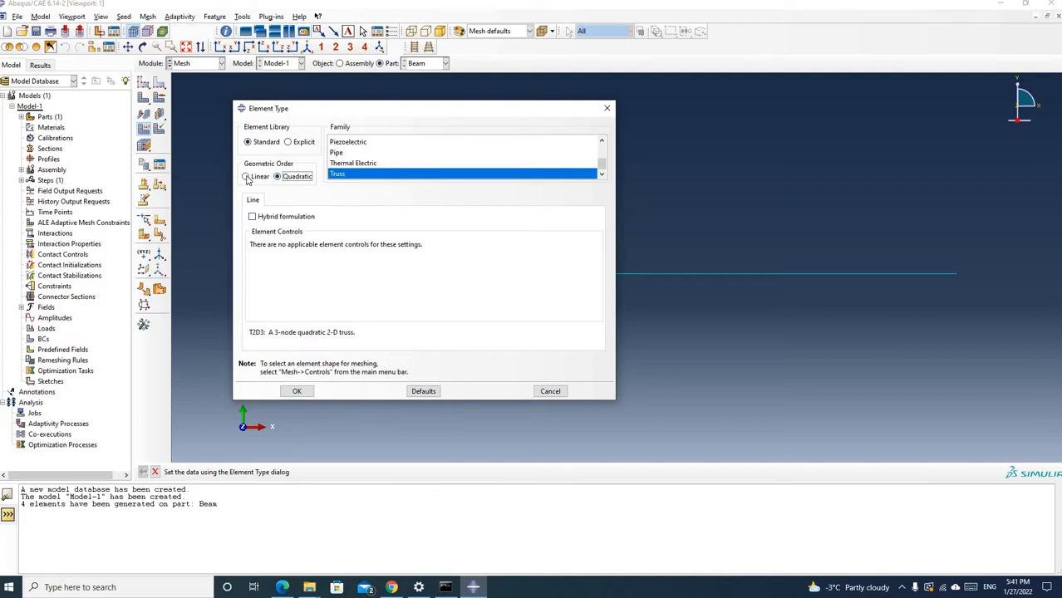
pyautogui.click(247, 177)
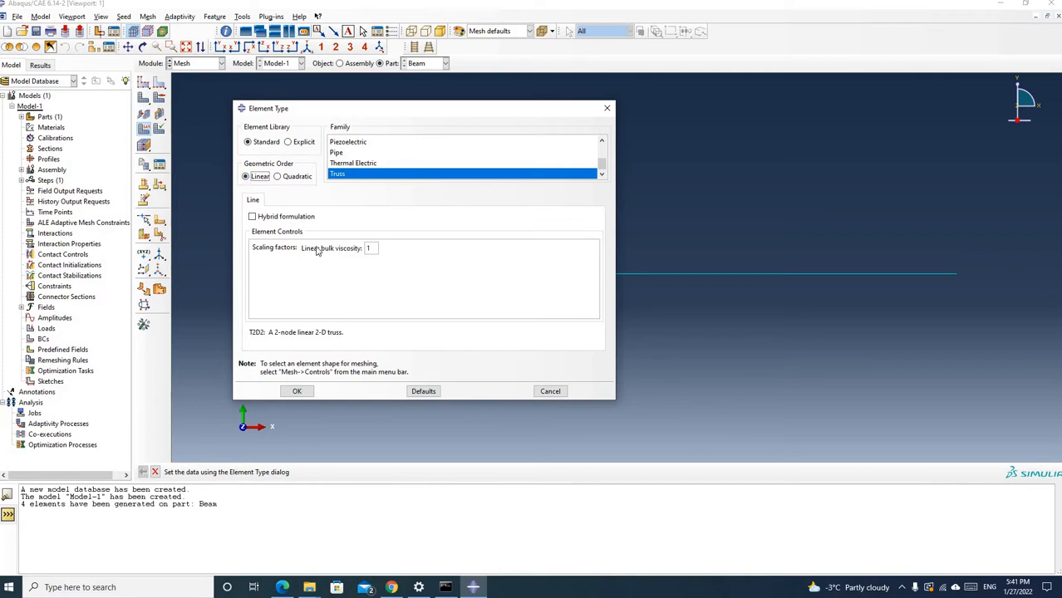
pyautogui.click(297, 392)
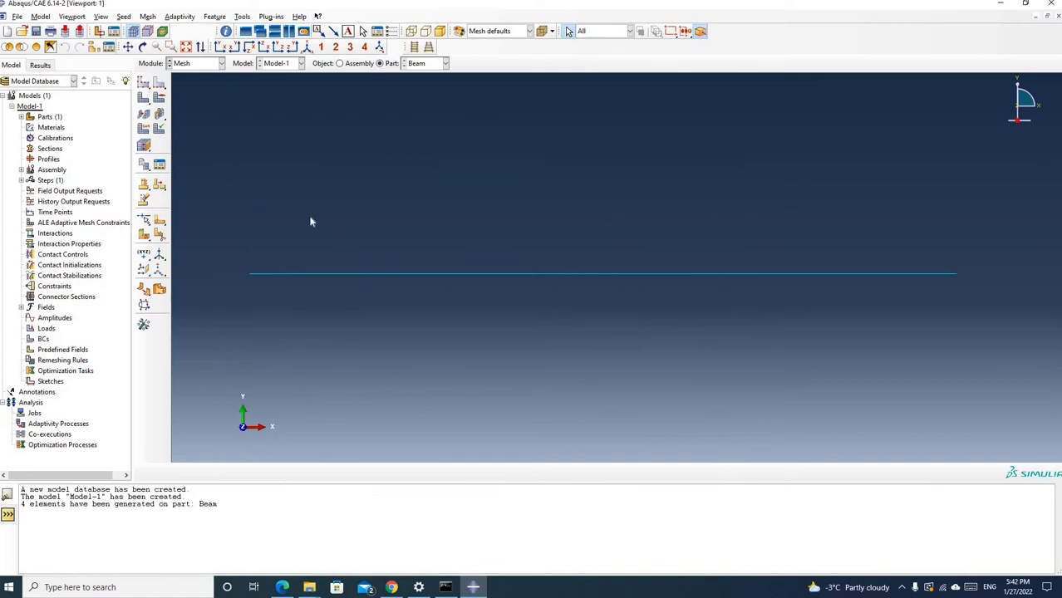
# In the Property module, start a material named BeamMaterial and add an isotropic Elastic behavior
pyautogui.click(221, 65)
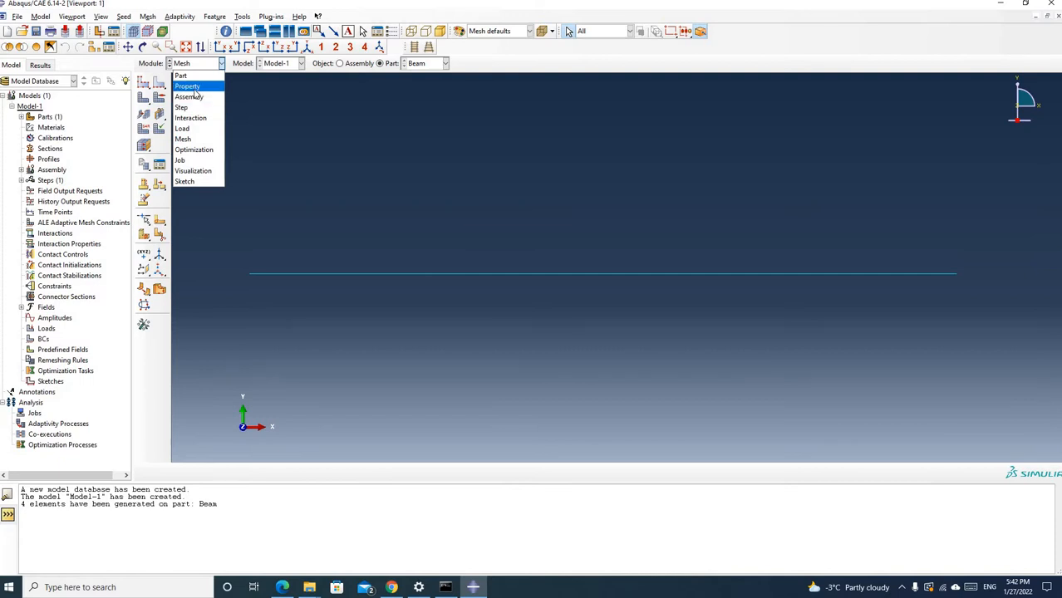
pyautogui.click(194, 88)
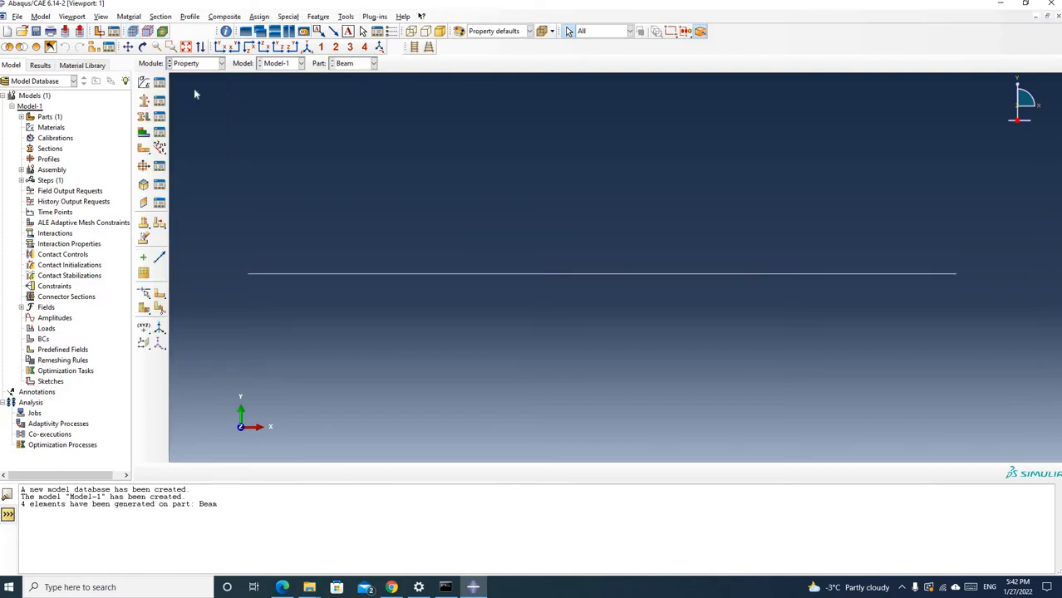
pyautogui.click(144, 84)
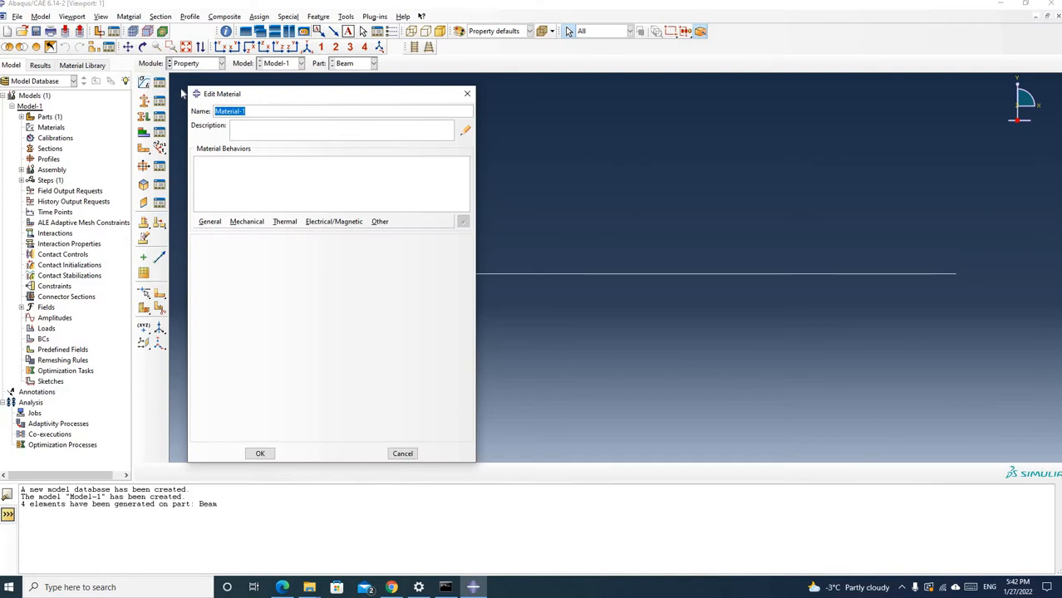
pyautogui.write('BeamMaterial')
pyautogui.click(245, 222)
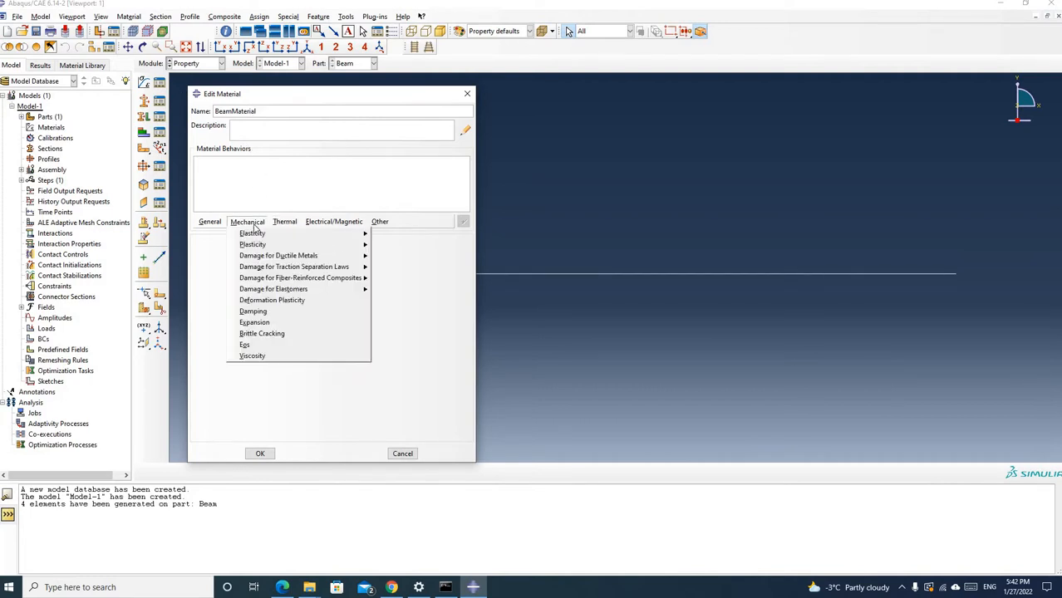
pyautogui.moveTo(254, 236)
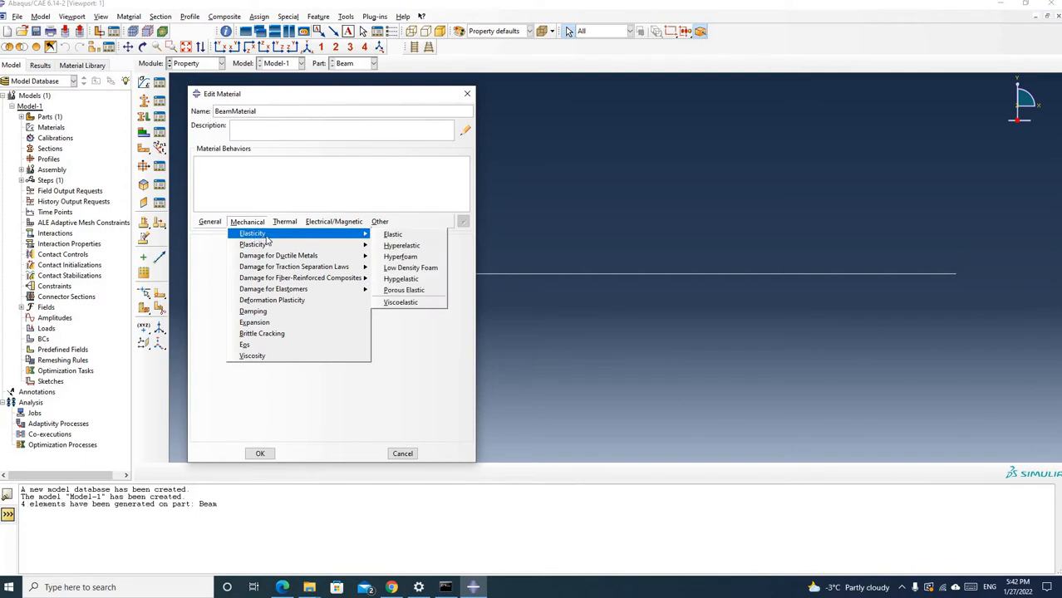
pyautogui.click(391, 237)
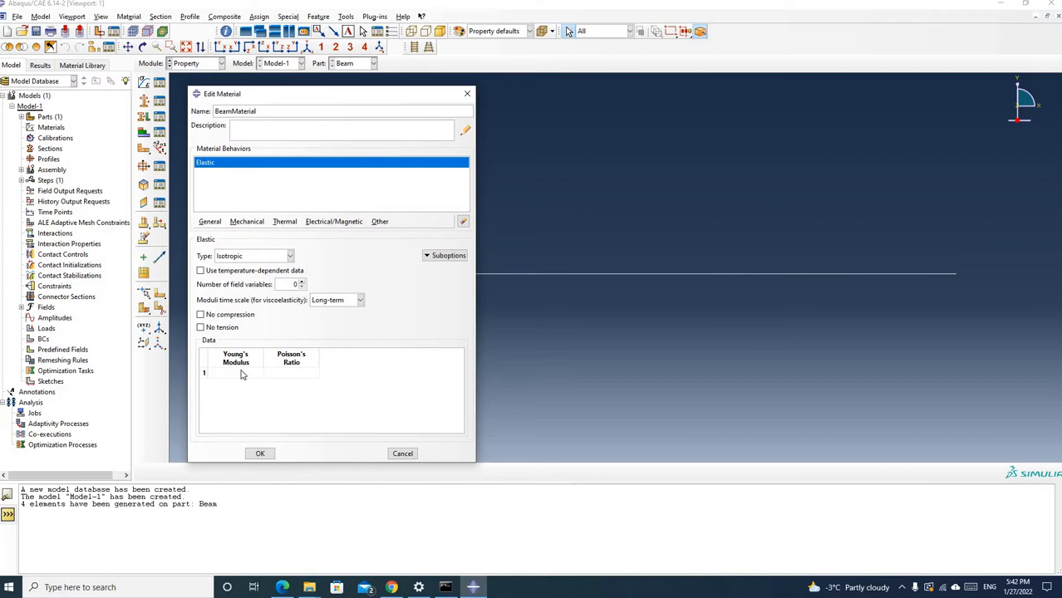
# Check the Young's modulus in the Lecture 4.2 PDF, and complete BeamMaterial in Abaqus with a Young's modulus of 1
pyautogui.click(283, 588)
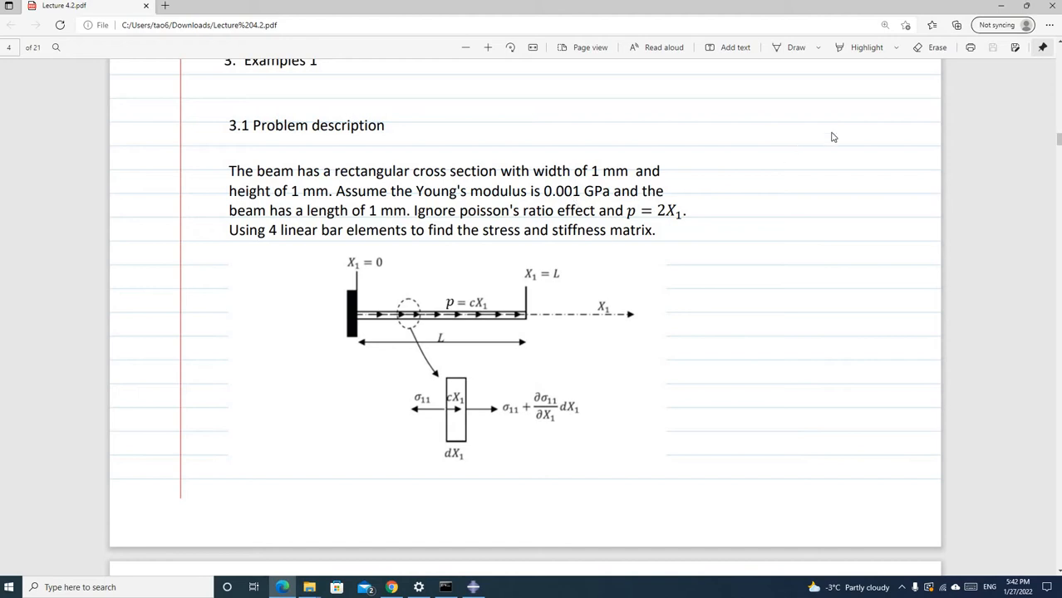
pyautogui.click(472, 586)
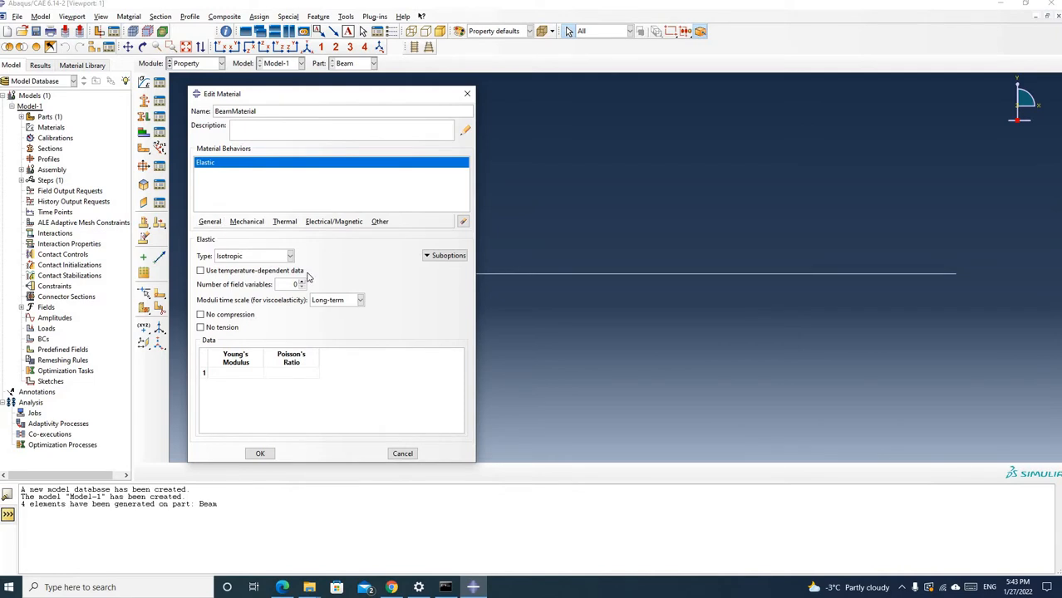
pyautogui.click(241, 373)
pyautogui.write('1')
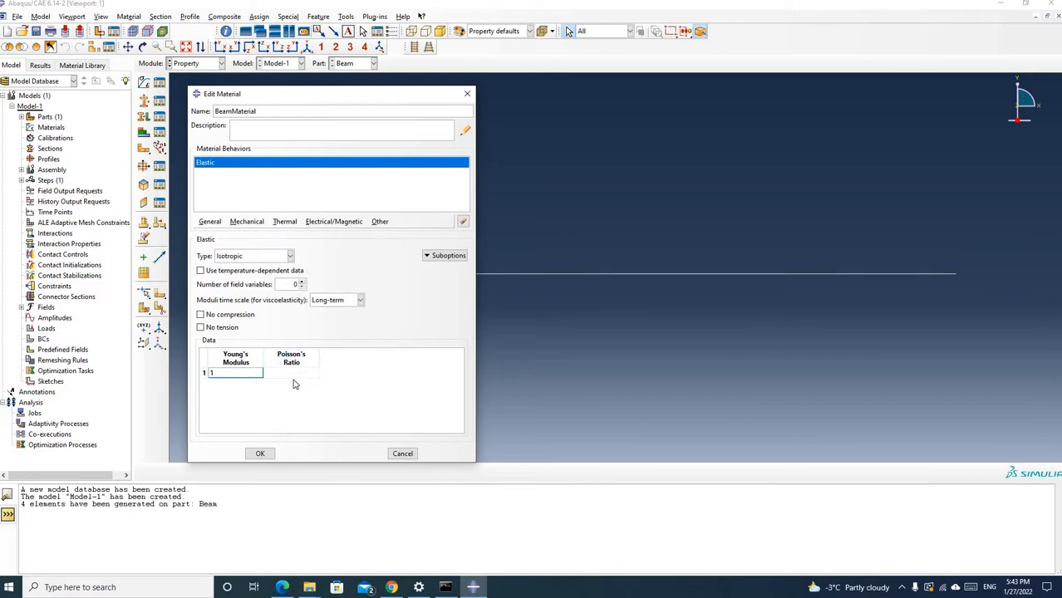
pyautogui.click(260, 454)
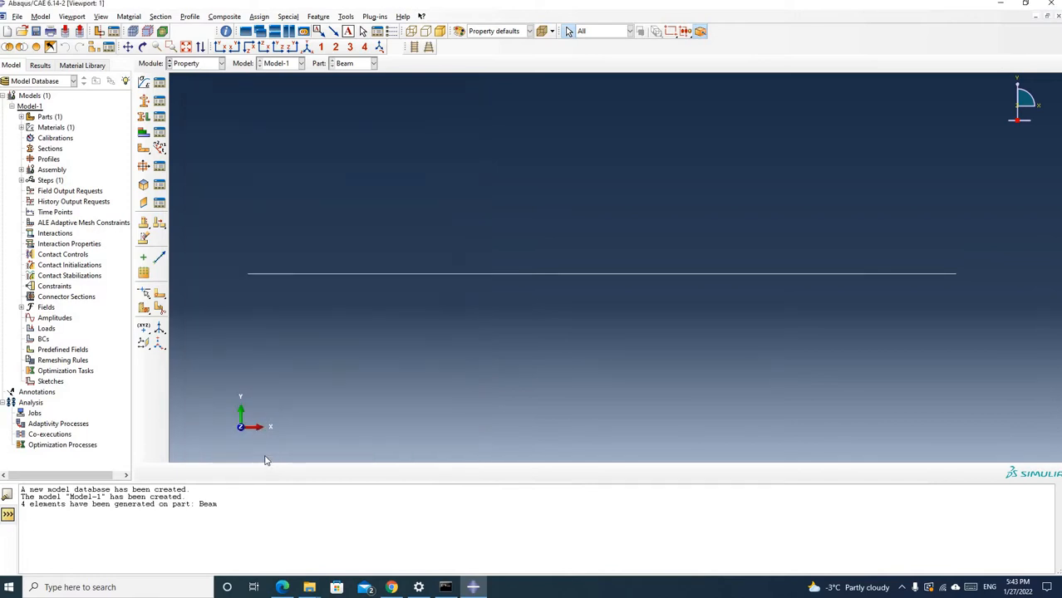
# Create a section named BeamSection in the Beam category with type Truss, and continue to its properties
pyautogui.click(145, 105)
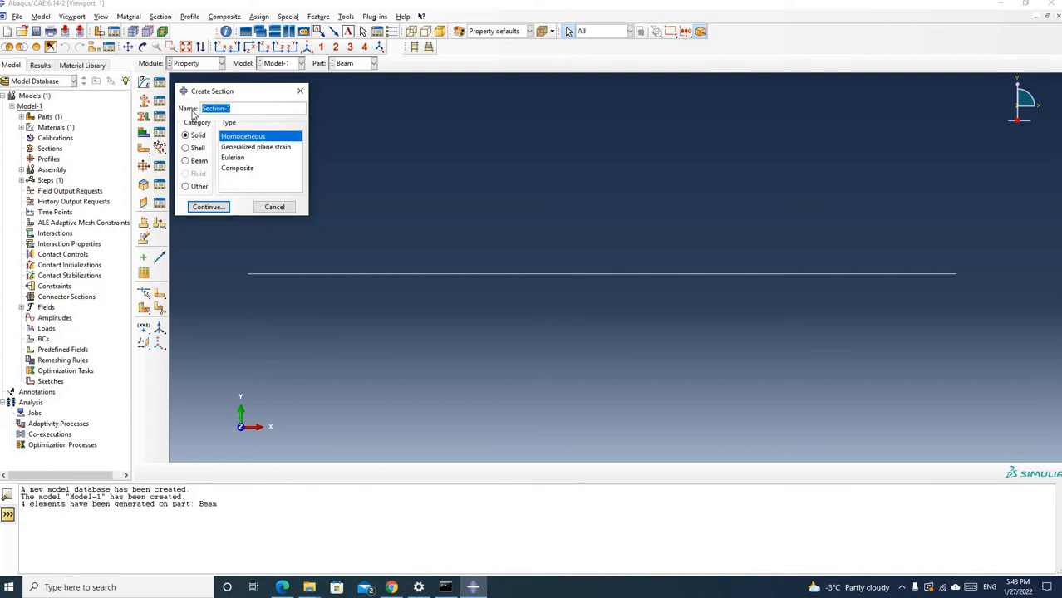
pyautogui.write('BeamSection')
pyautogui.click(187, 162)
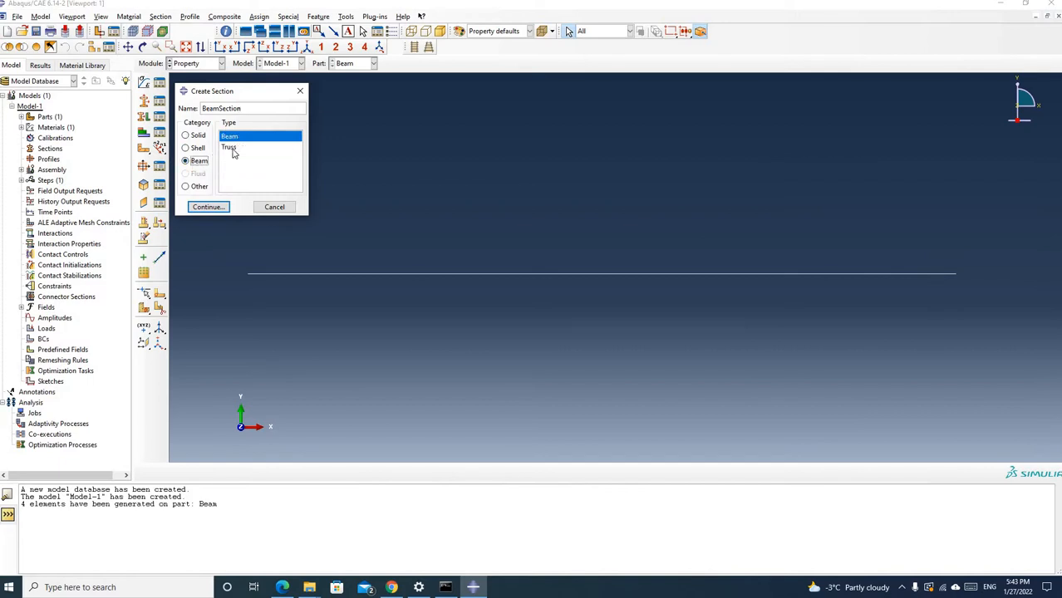
pyautogui.click(233, 150)
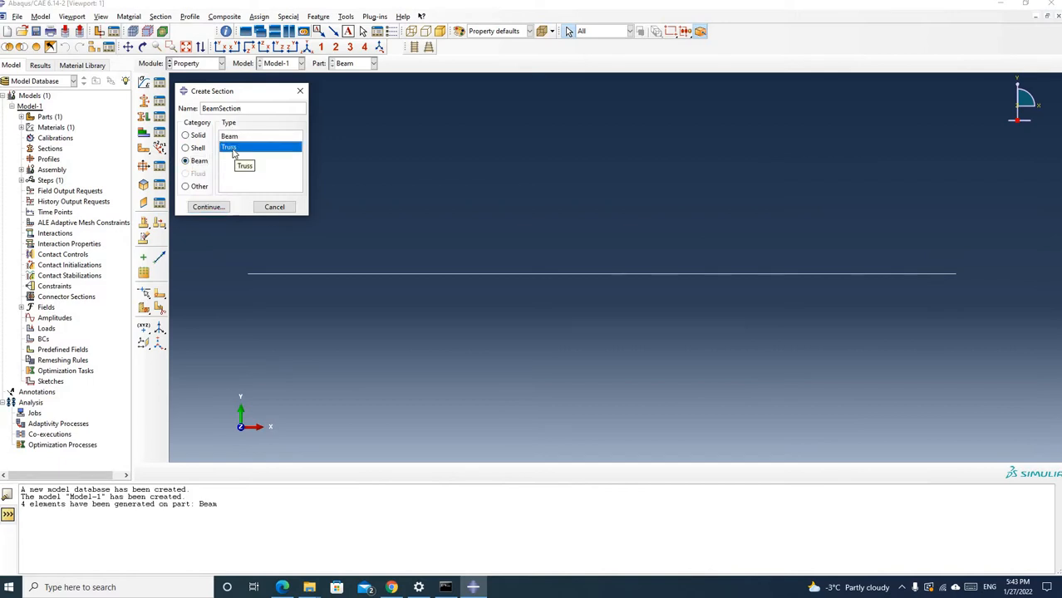
pyautogui.click(214, 207)
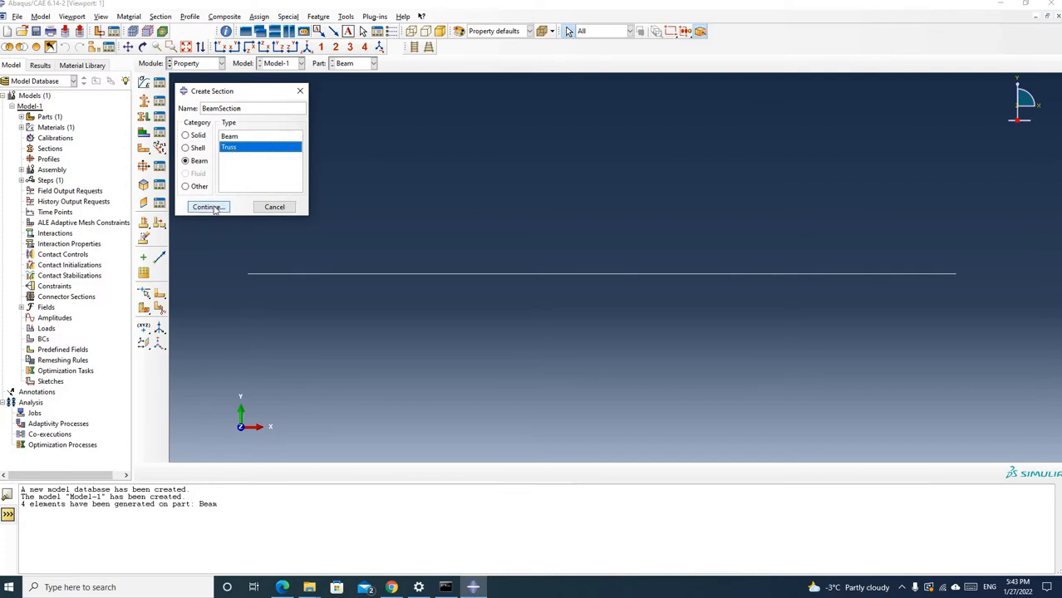
pyautogui.click(207, 208)
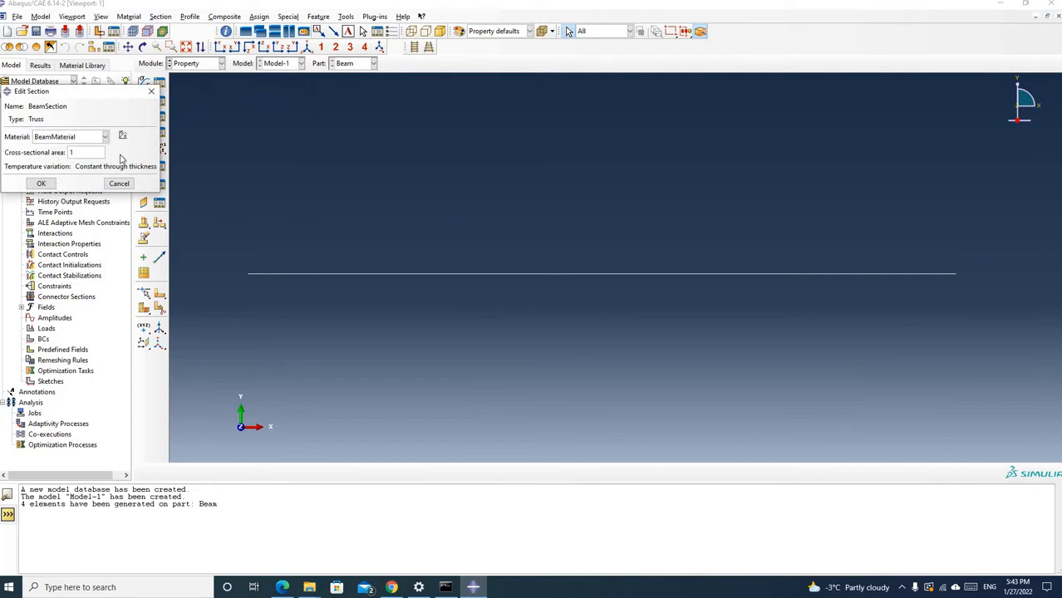
# Check the cross-section's width and height in the lecture PDF, and finish BeamSection with BeamMaterial and a cross-sectional area of 1
pyautogui.click(106, 137)
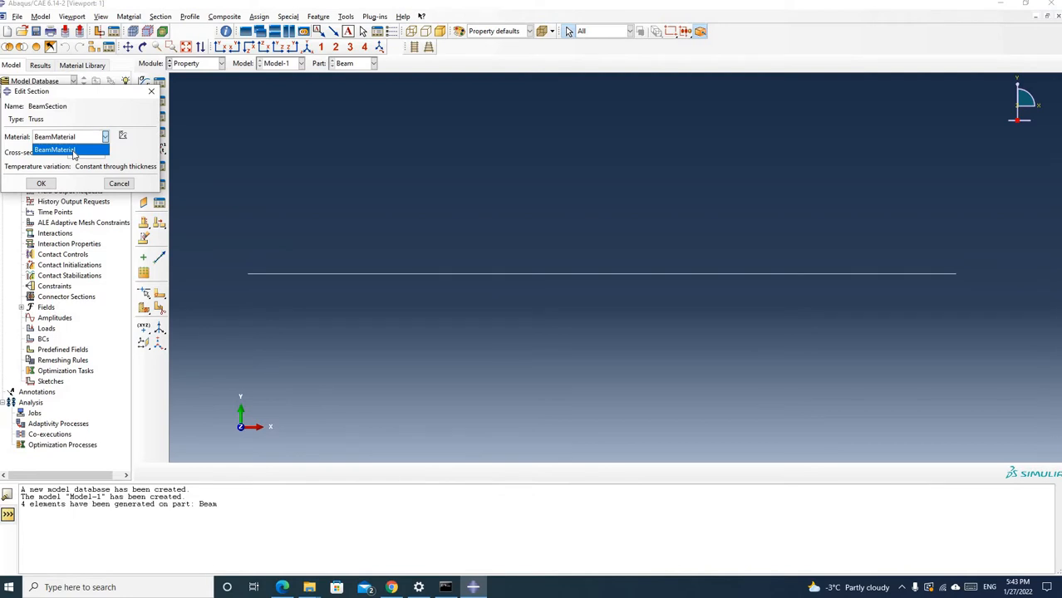
pyautogui.click(57, 150)
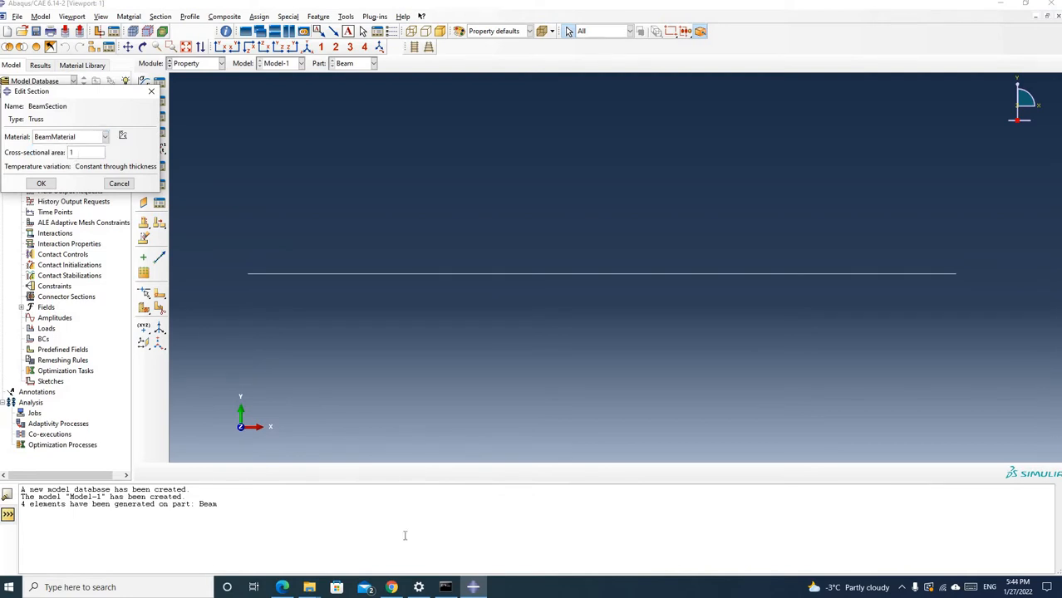
pyautogui.moveTo(286, 587)
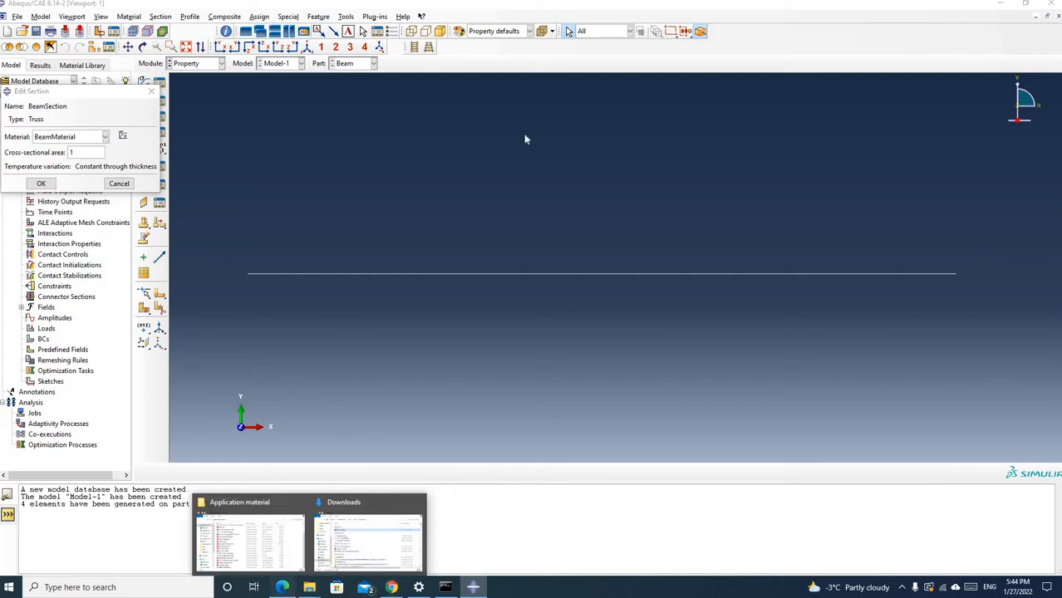
pyautogui.click(370, 519)
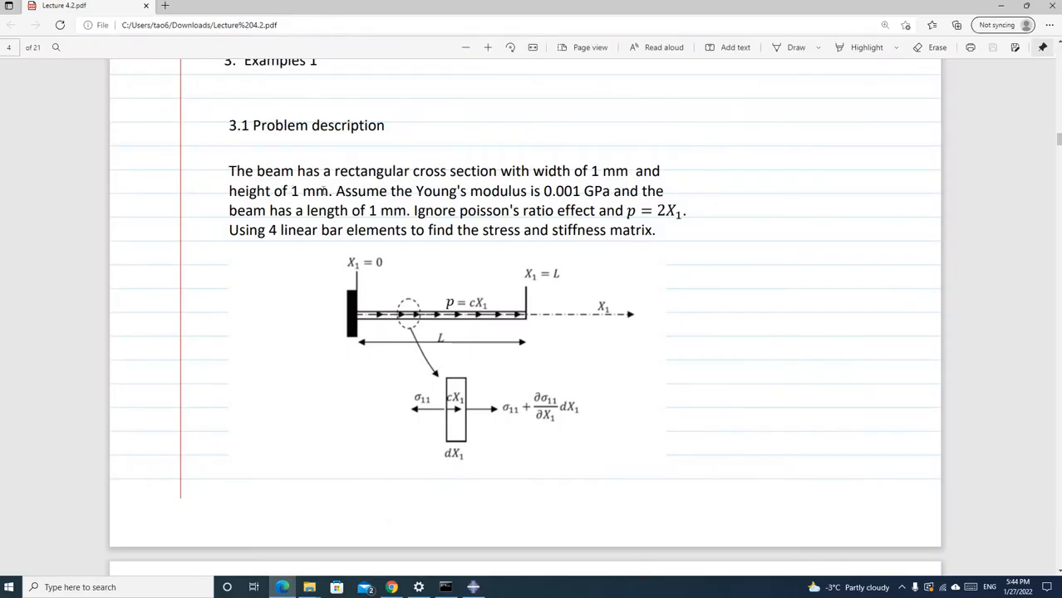
pyautogui.moveTo(290, 191); pyautogui.dragTo(329, 192)
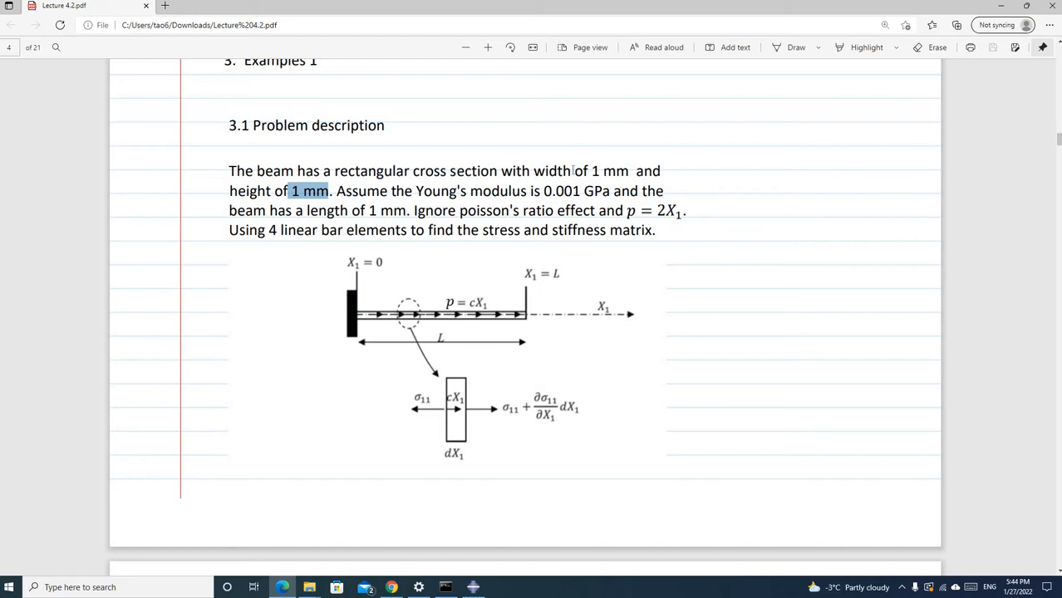
pyautogui.moveTo(533, 172); pyautogui.dragTo(629, 172)
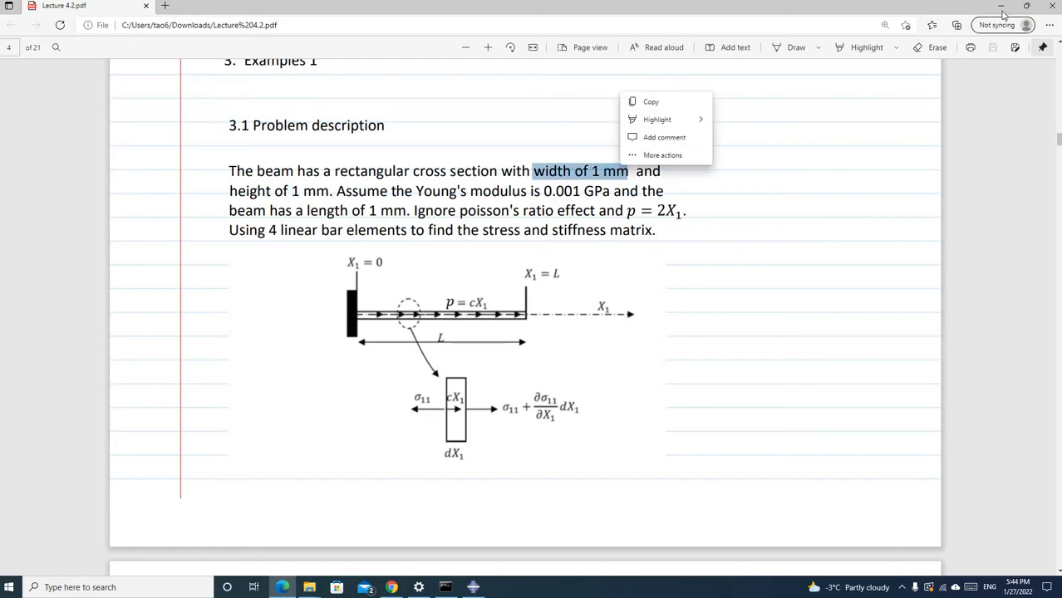
pyautogui.click(1000, 6)
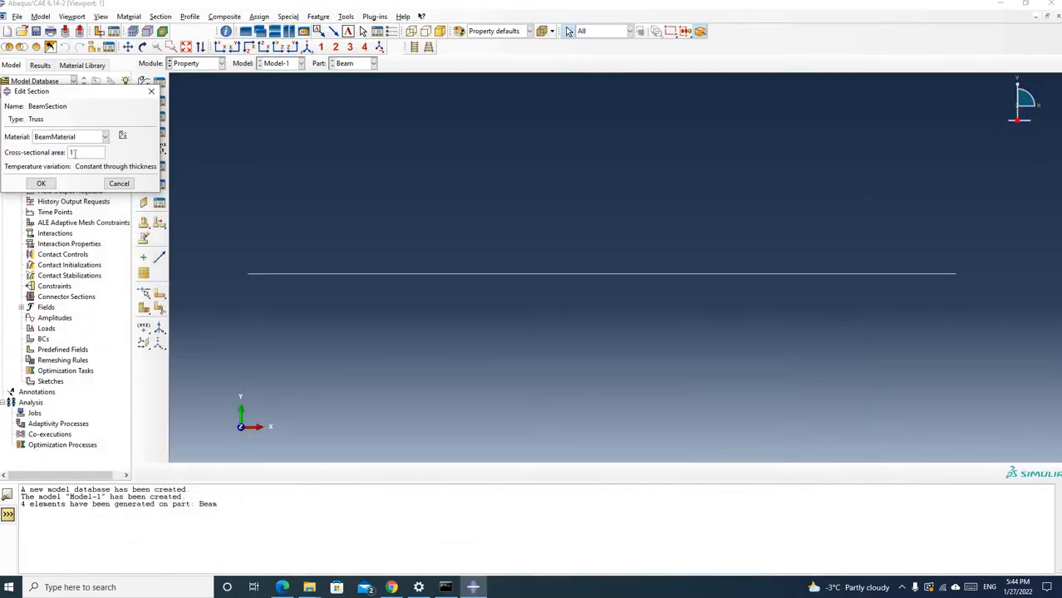
pyautogui.click(41, 185)
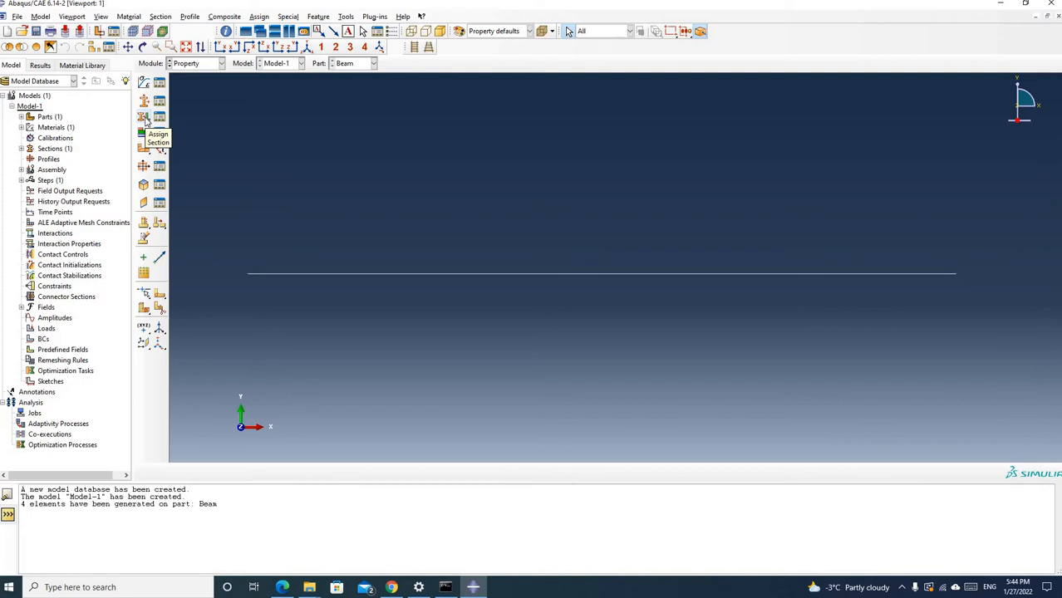
# Assign BeamSection to the whole beam line, creating the default set for the region
pyautogui.click(144, 118)
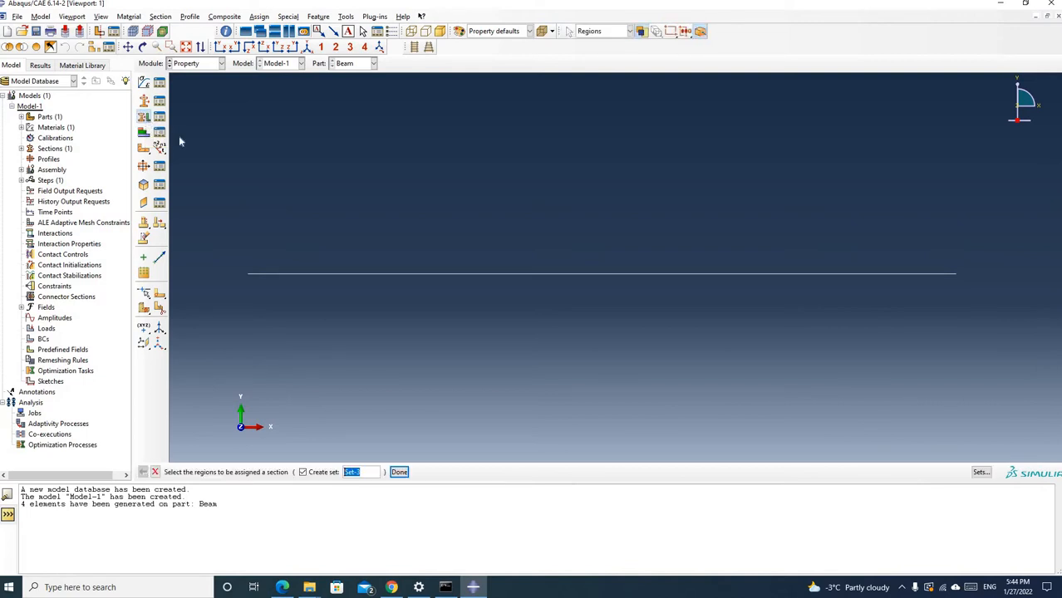
pyautogui.moveTo(221, 225); pyautogui.dragTo(973, 334)
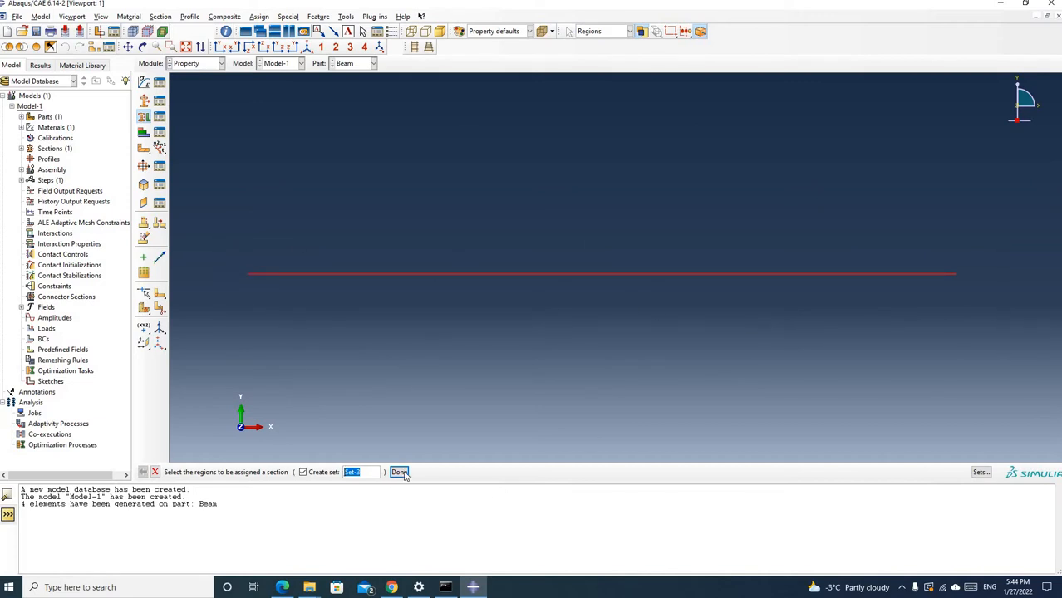
pyautogui.click(399, 472)
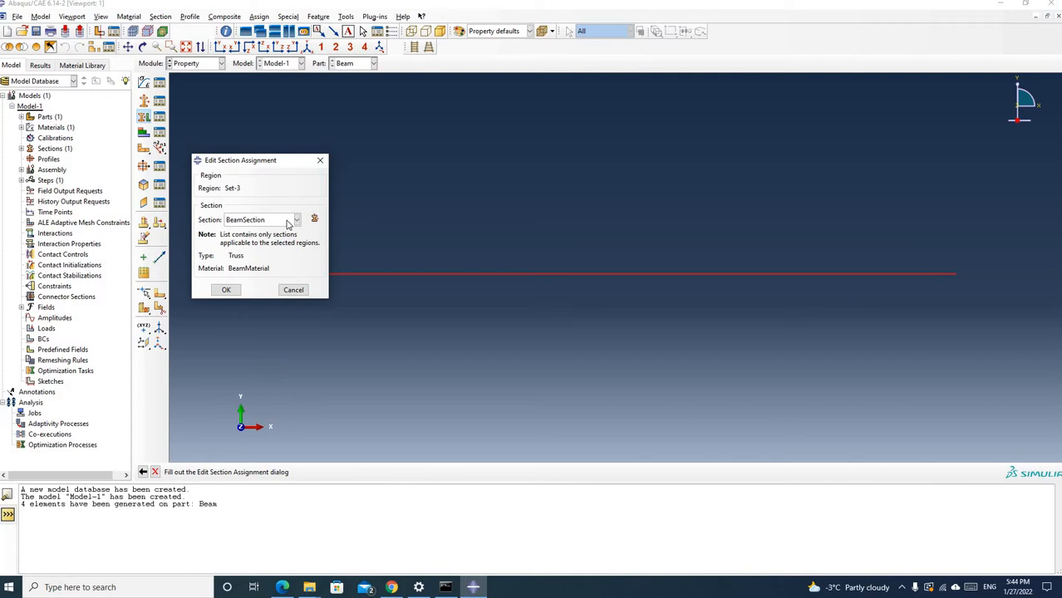
pyautogui.click(227, 290)
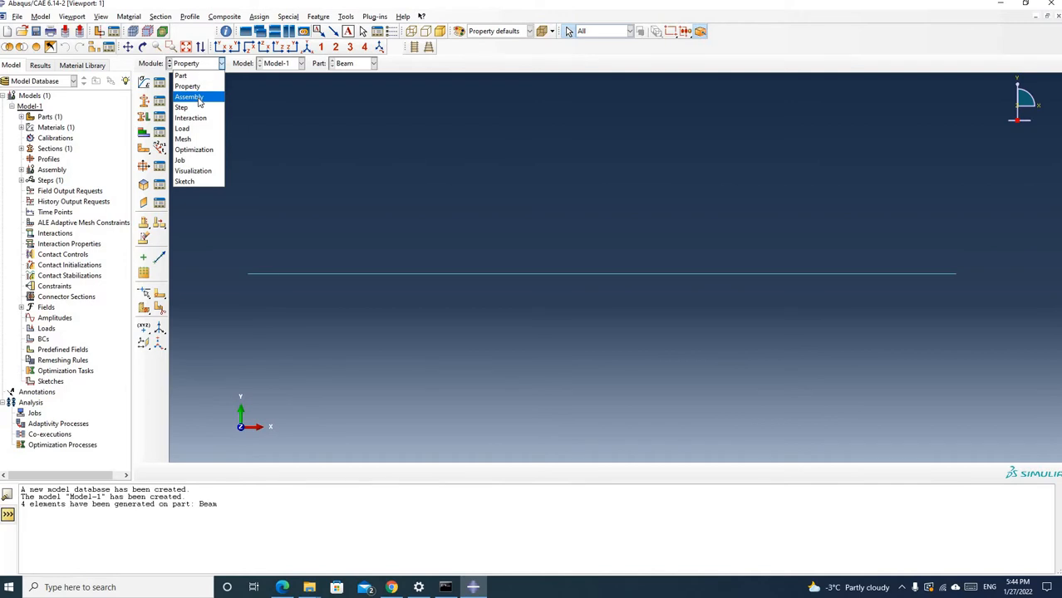
# In the Assembly module, create a dependent instance of the Beam part
pyautogui.click(198, 98)
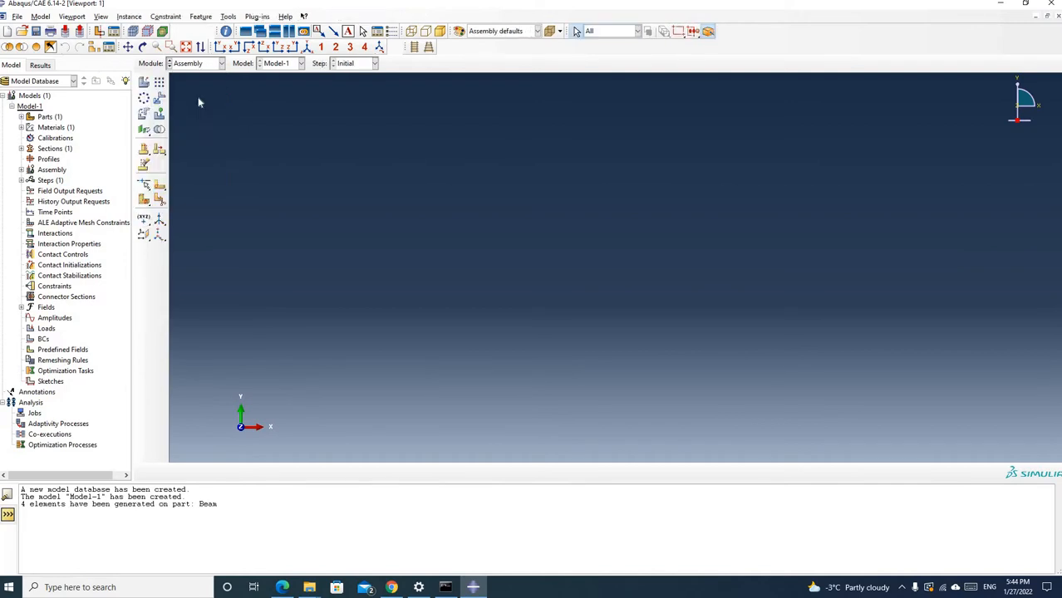
pyautogui.click(143, 84)
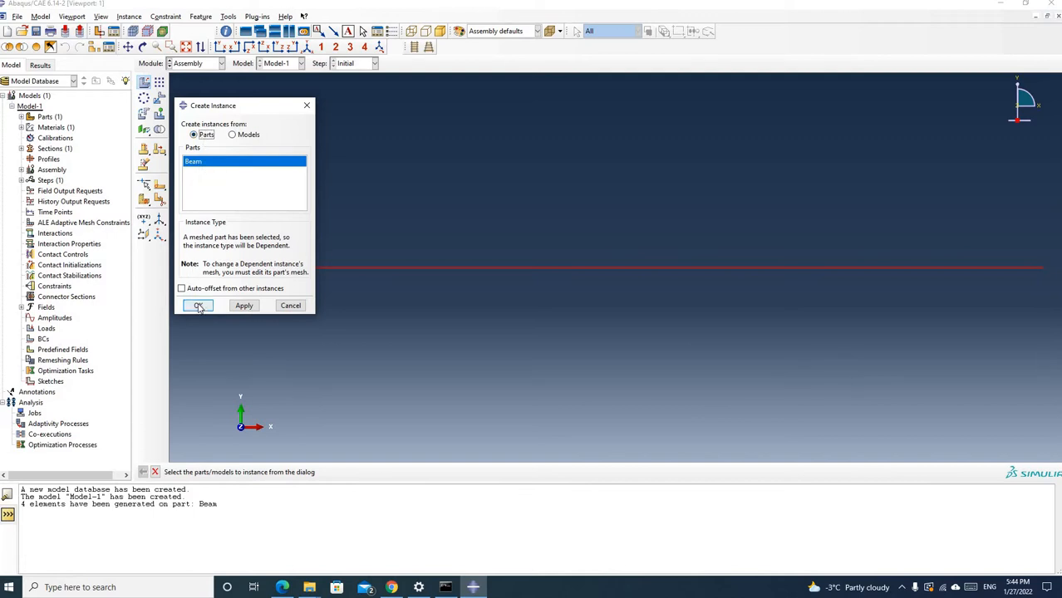
pyautogui.click(198, 306)
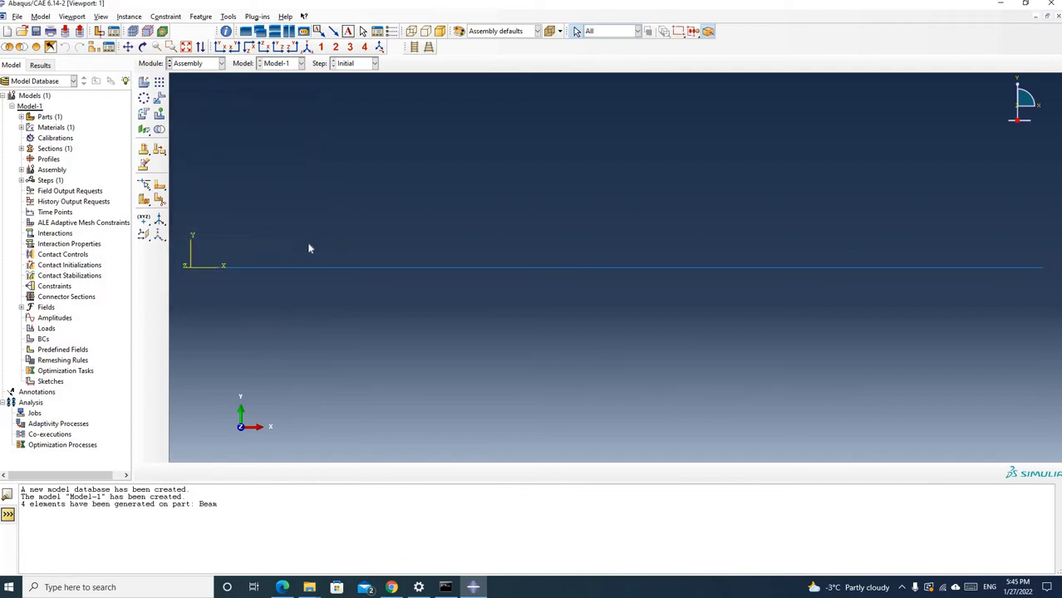
# In the Step module, create a Static, General step named StaticAnalysis after Initial, keeping the default time period and automatic incrementation
pyautogui.click(221, 64)
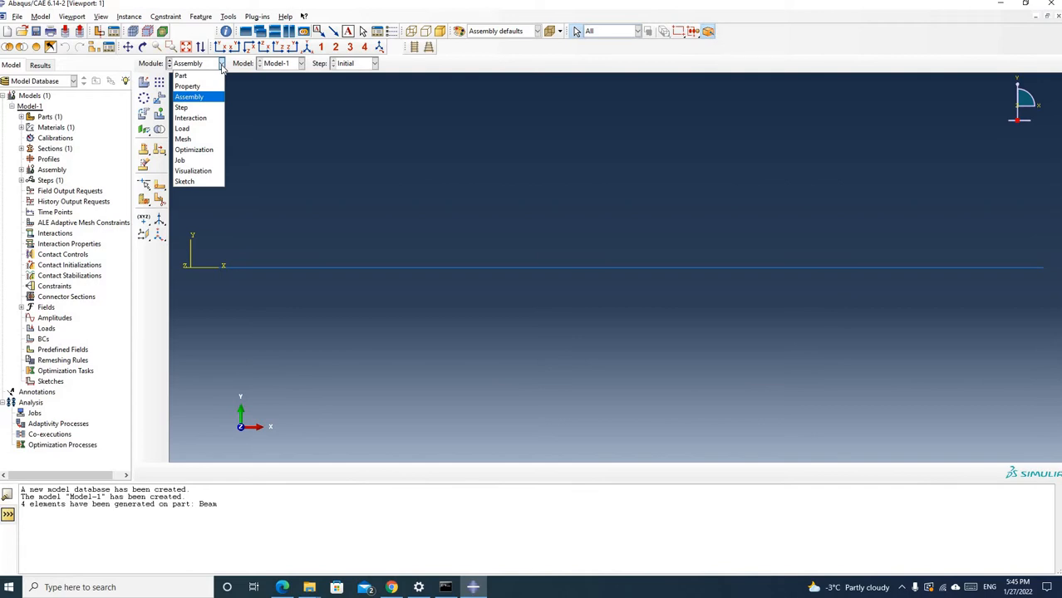
pyautogui.click(187, 108)
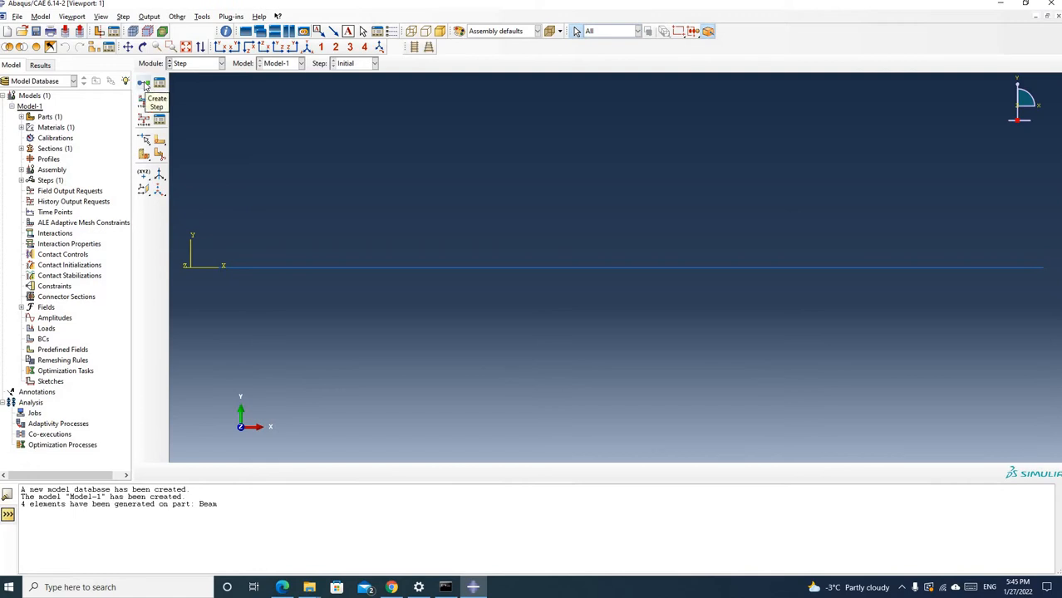
pyautogui.click(144, 84)
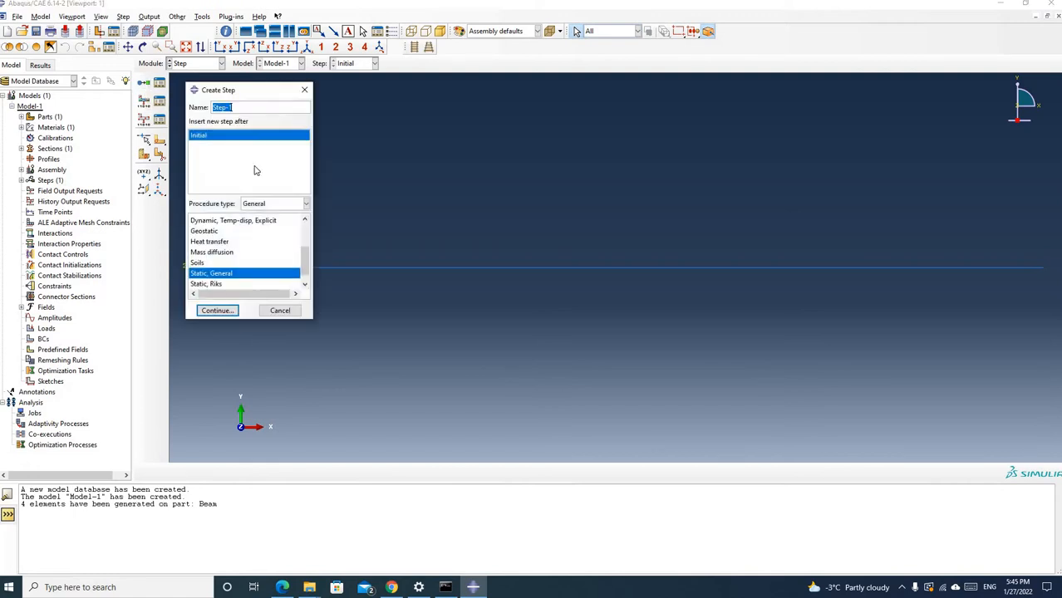
pyautogui.click(246, 106)
pyautogui.press('BackSpace')
pyautogui.press('BackSpace')
pyautogui.press('BackSpace')
pyautogui.press('BackSpace')
pyautogui.press('BackSpace')
pyautogui.press('BackSpace')
pyautogui.write('Sat')
pyautogui.press('BackSpace')
pyautogui.press('BackSpace')
pyautogui.write('taticAnalysis')
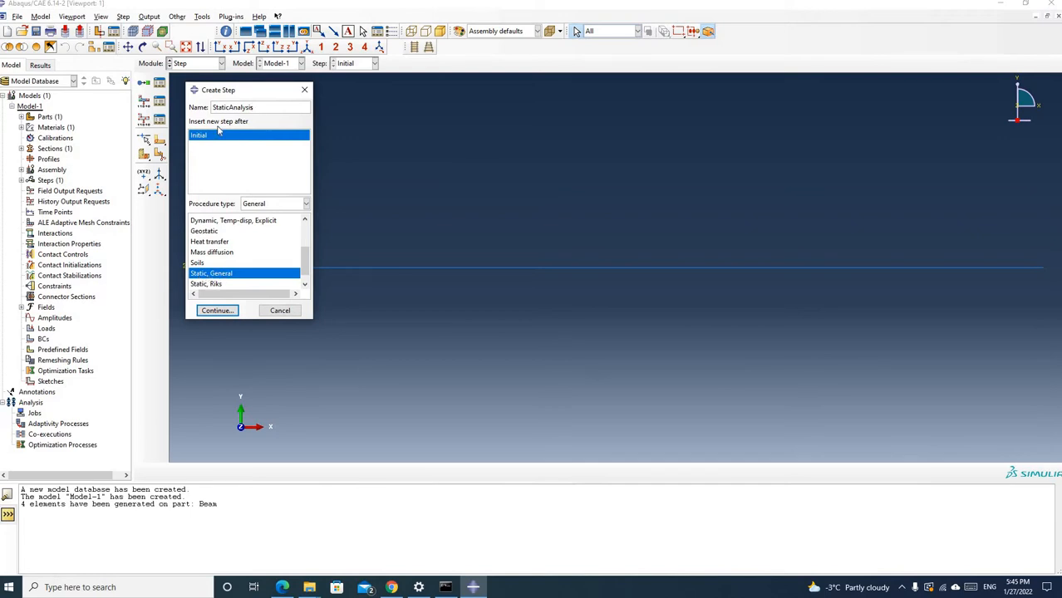
pyautogui.click(217, 311)
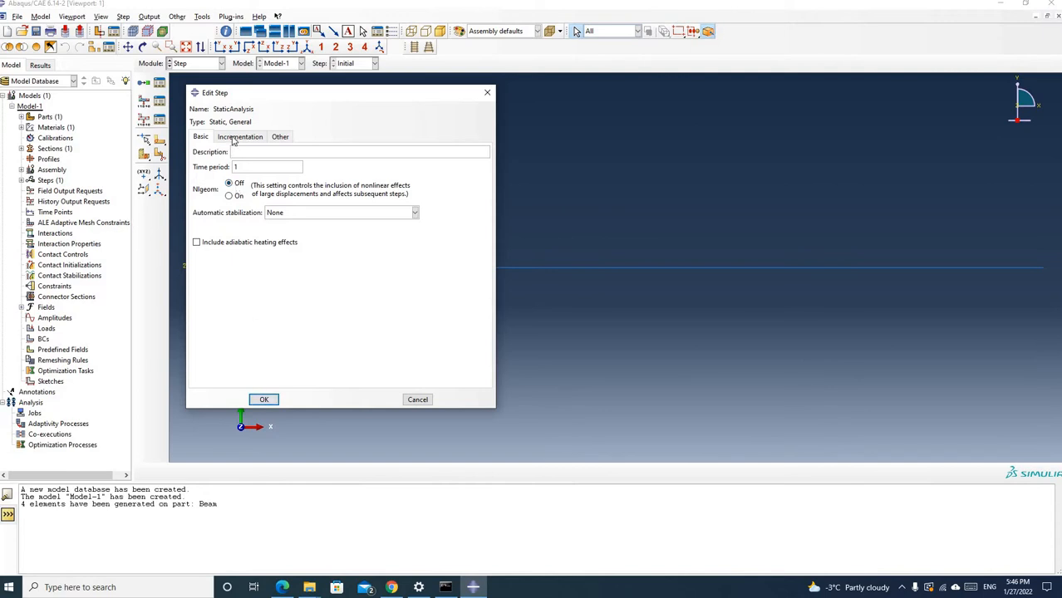
pyautogui.click(240, 137)
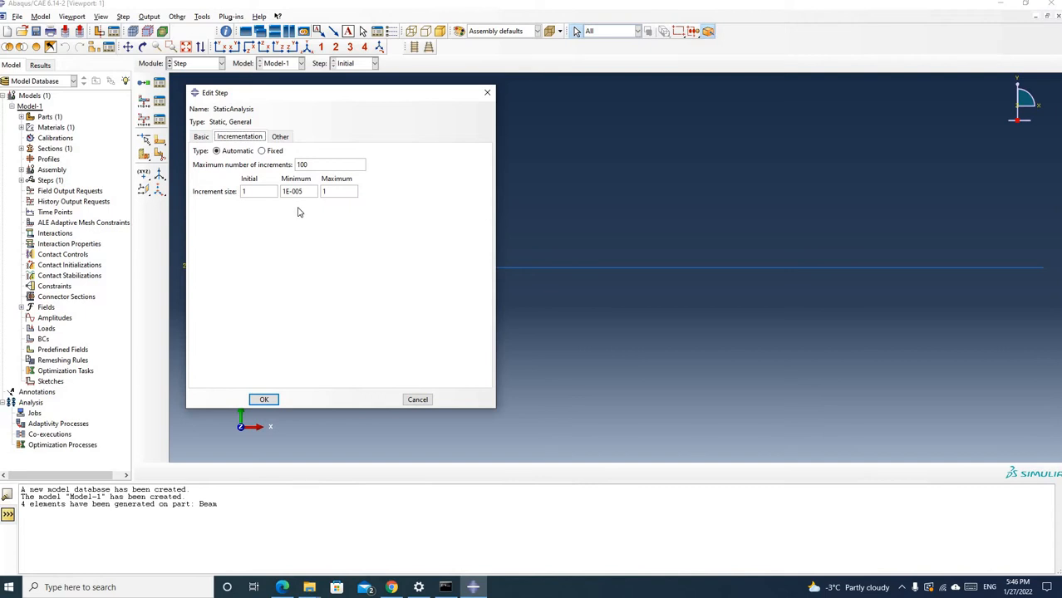
pyautogui.click(264, 399)
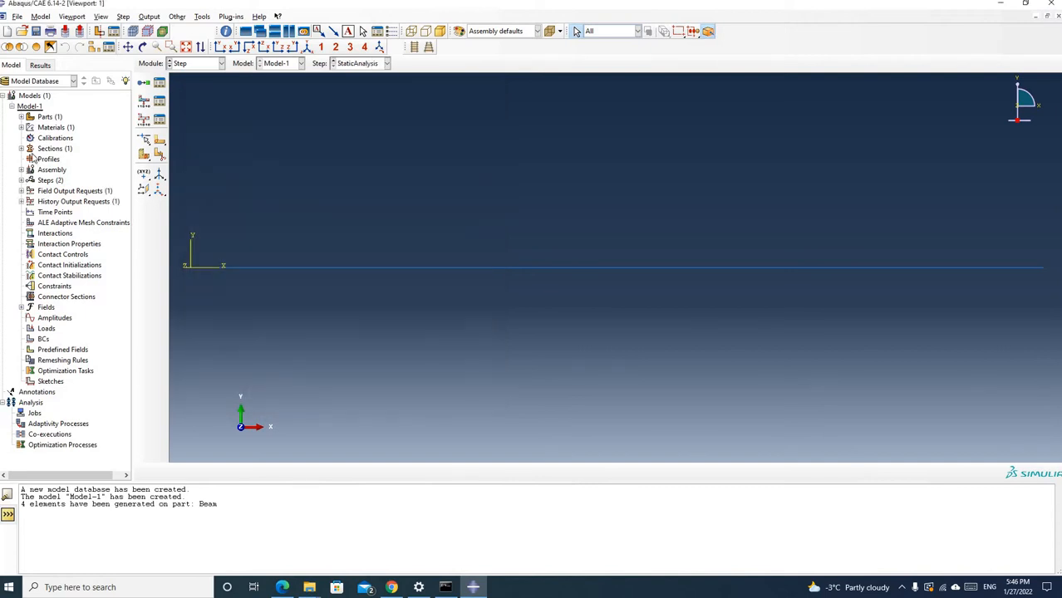
# In the Load module, create an analytical field of the expression type named BodyforceFunction
pyautogui.click(21, 180)
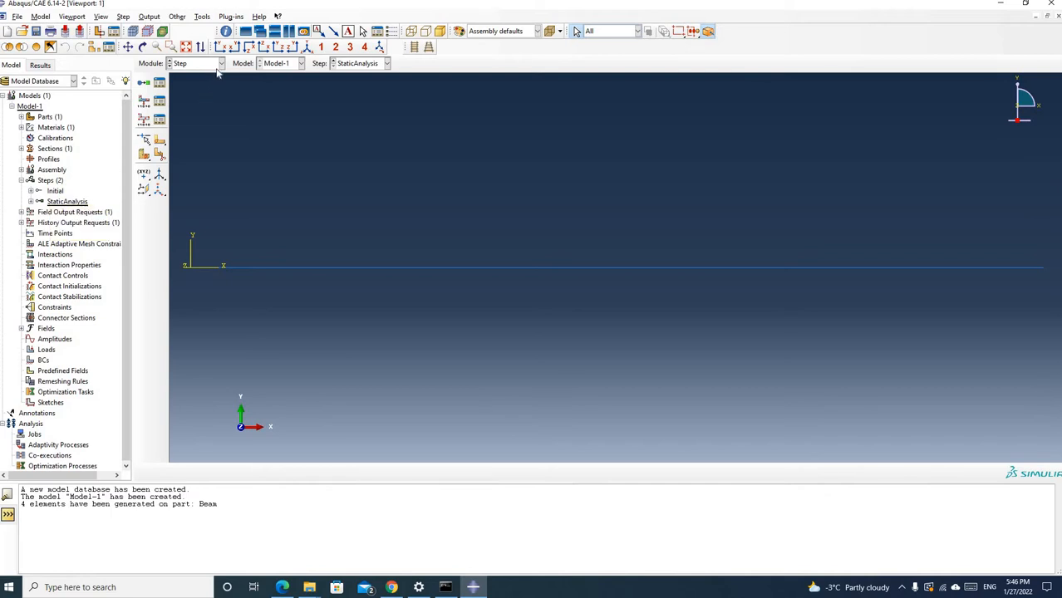
pyautogui.click(31, 202)
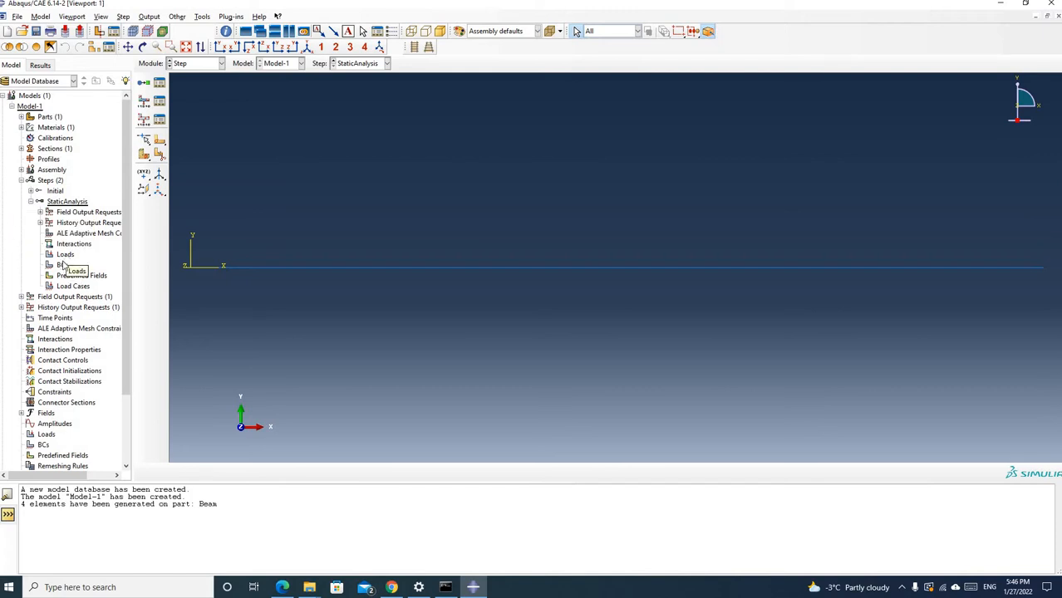
pyautogui.click(222, 63)
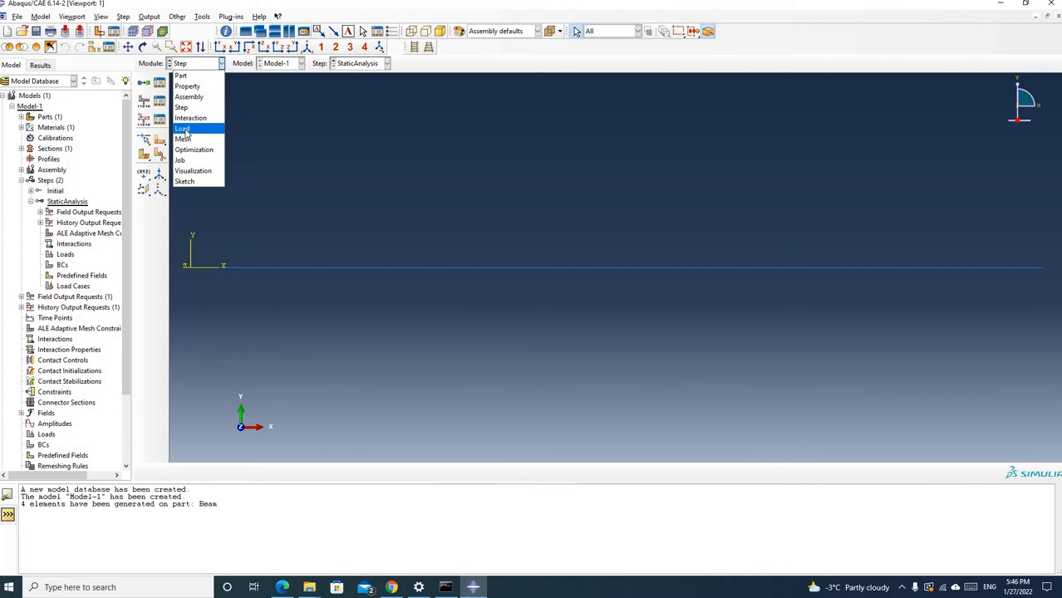
pyautogui.click(183, 129)
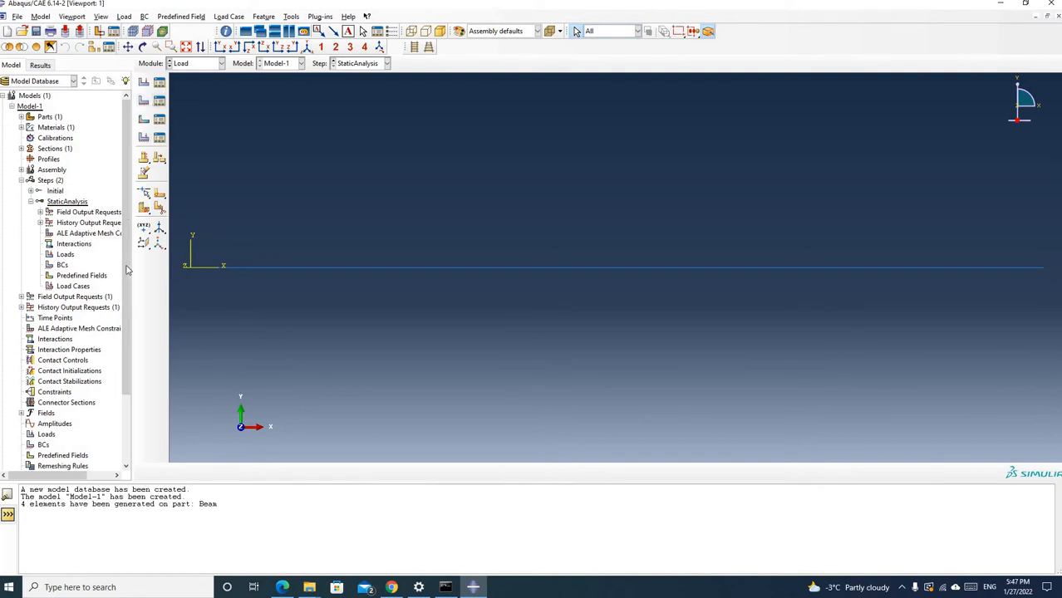
pyautogui.scroll(-4, 88, 361)
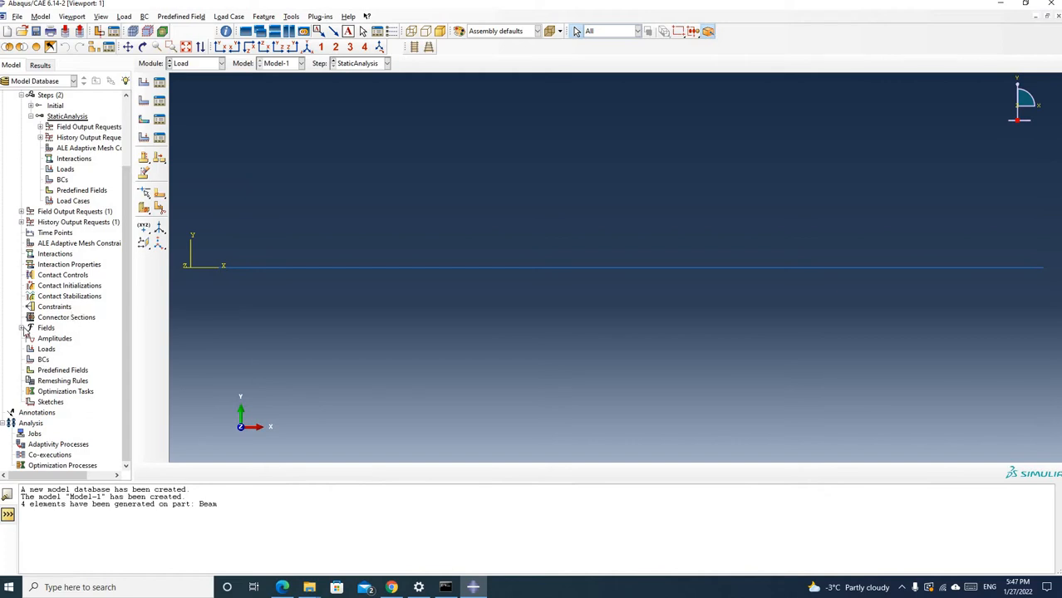
pyautogui.click(22, 329)
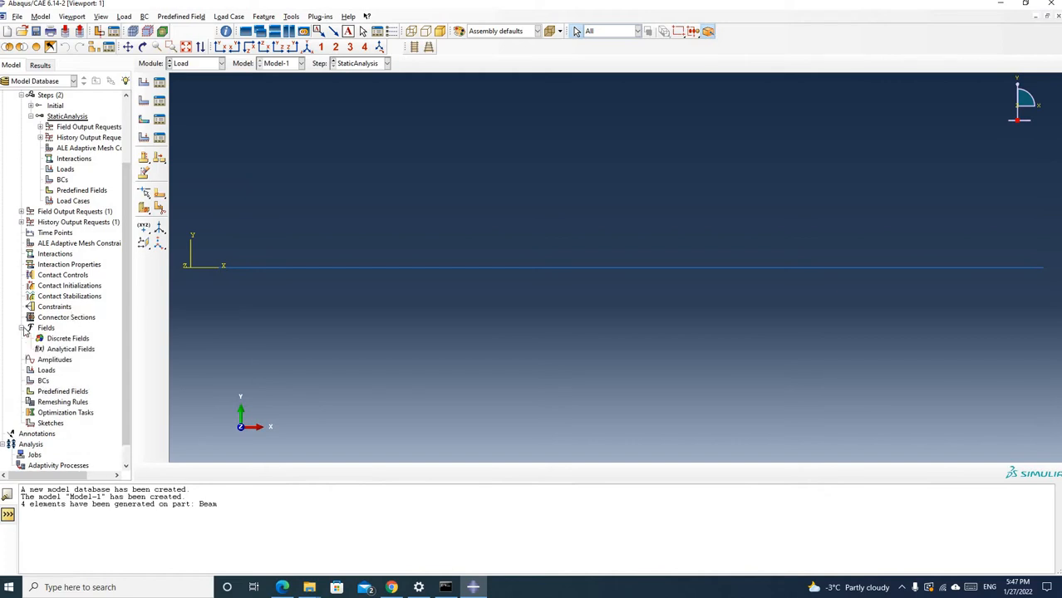
pyautogui.rightClick(72, 356)
pyautogui.click(88, 367)
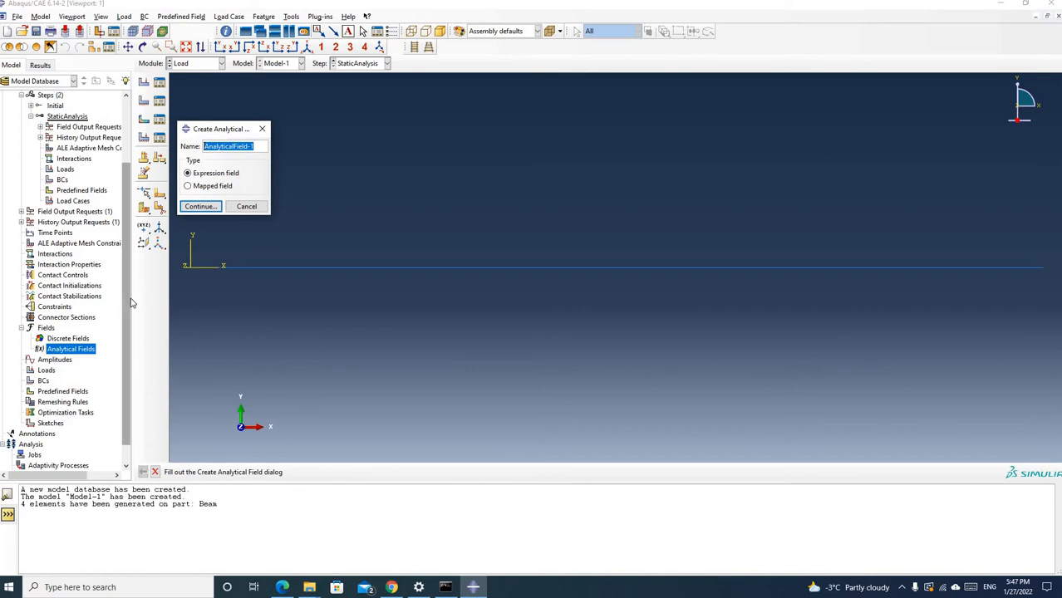
pyautogui.write('BodyforceFunction')
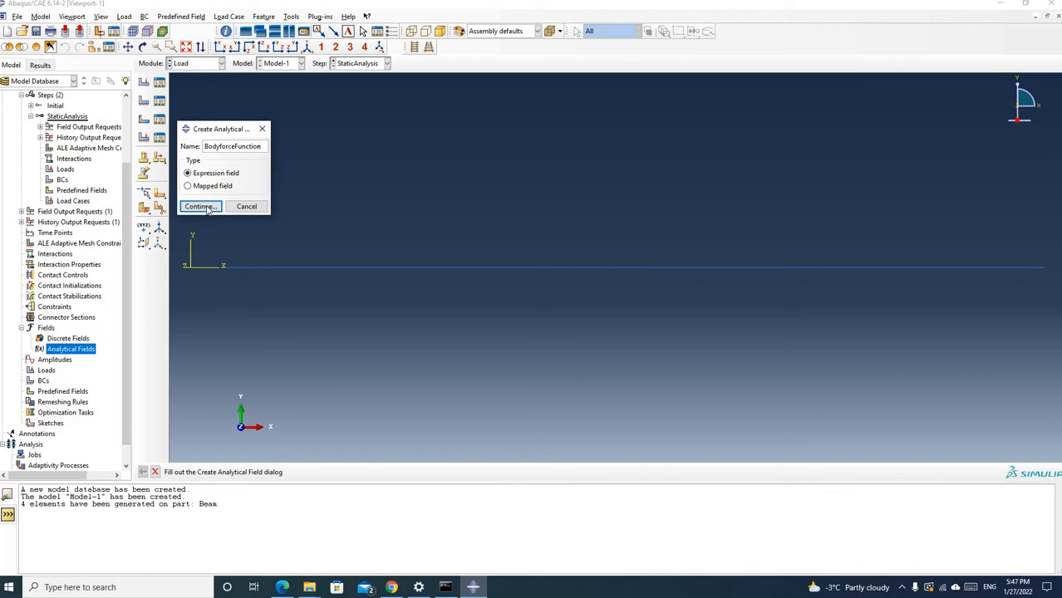
pyautogui.click(199, 207)
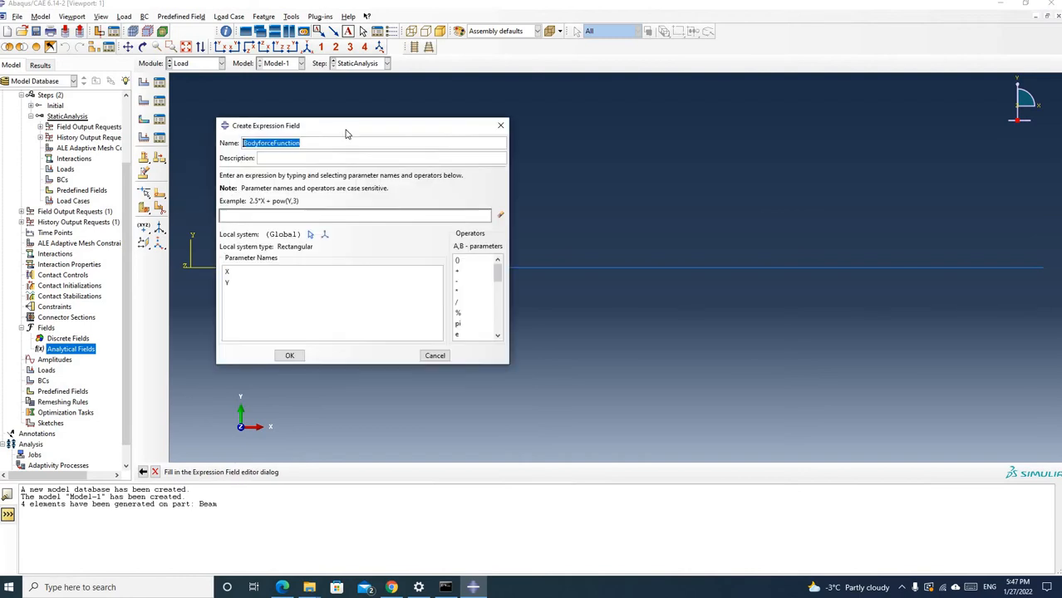
# Check the load function in the lecture PDF, and define BodyforceFunction in Abaqus with the expression 2*X in the global system
pyautogui.moveTo(365, 131); pyautogui.dragTo(395, 283)
pyautogui.click(309, 374)
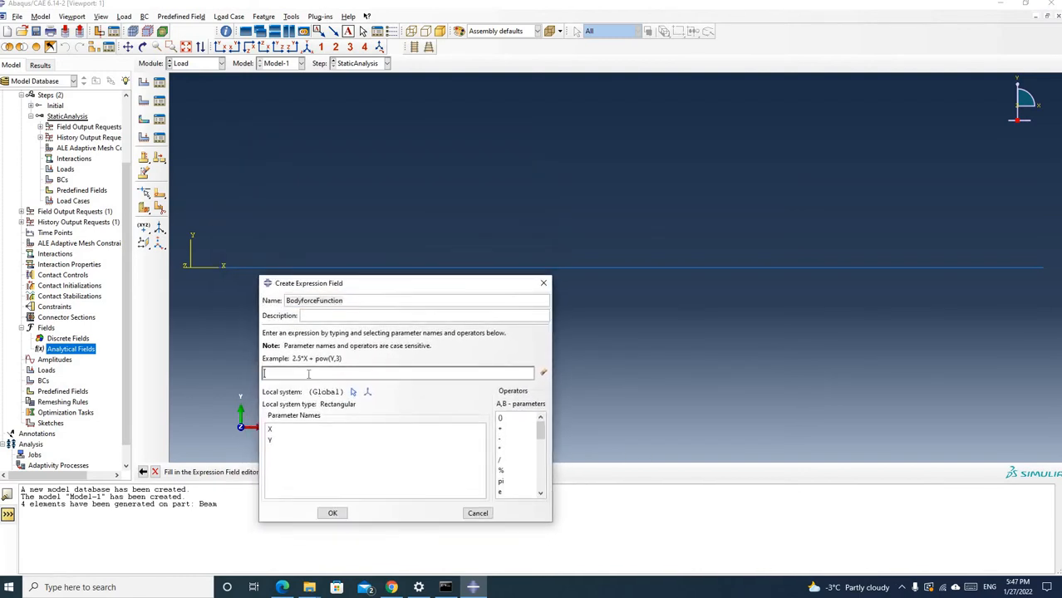
pyautogui.click(283, 588)
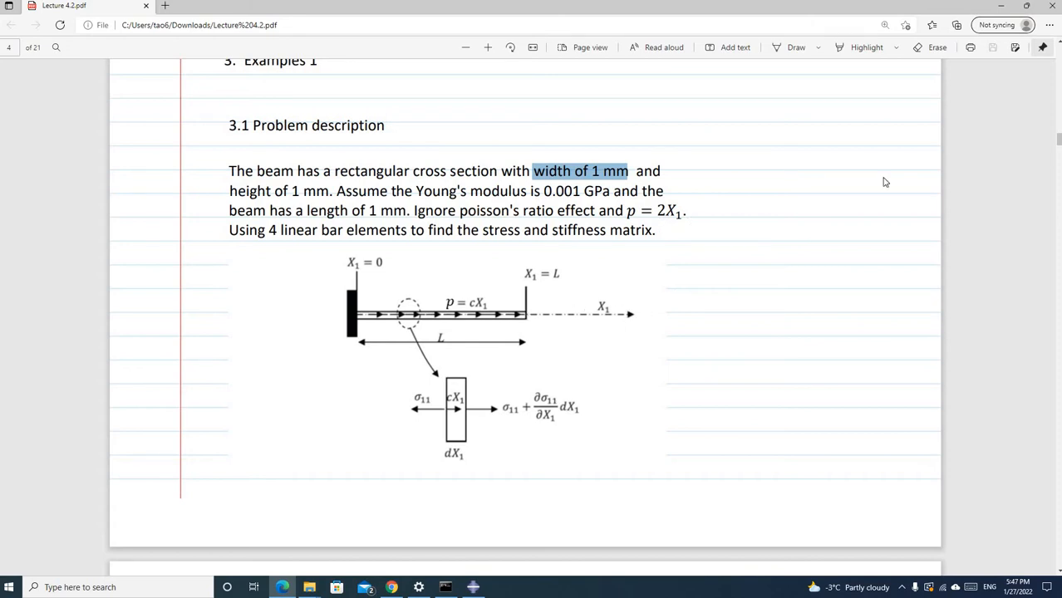
pyautogui.click(474, 588)
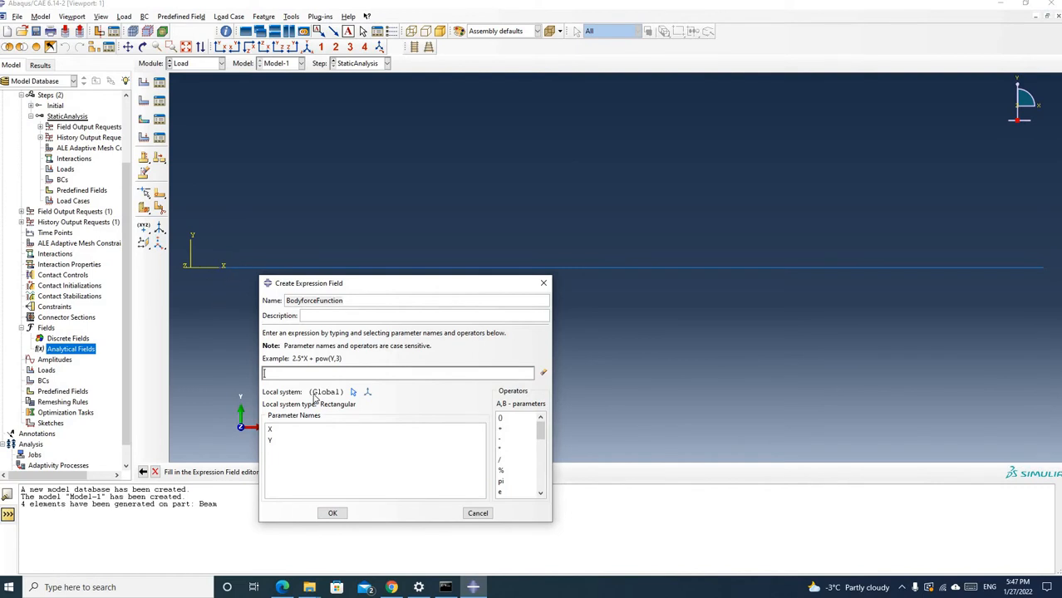
pyautogui.write('*X')
pyautogui.click(332, 513)
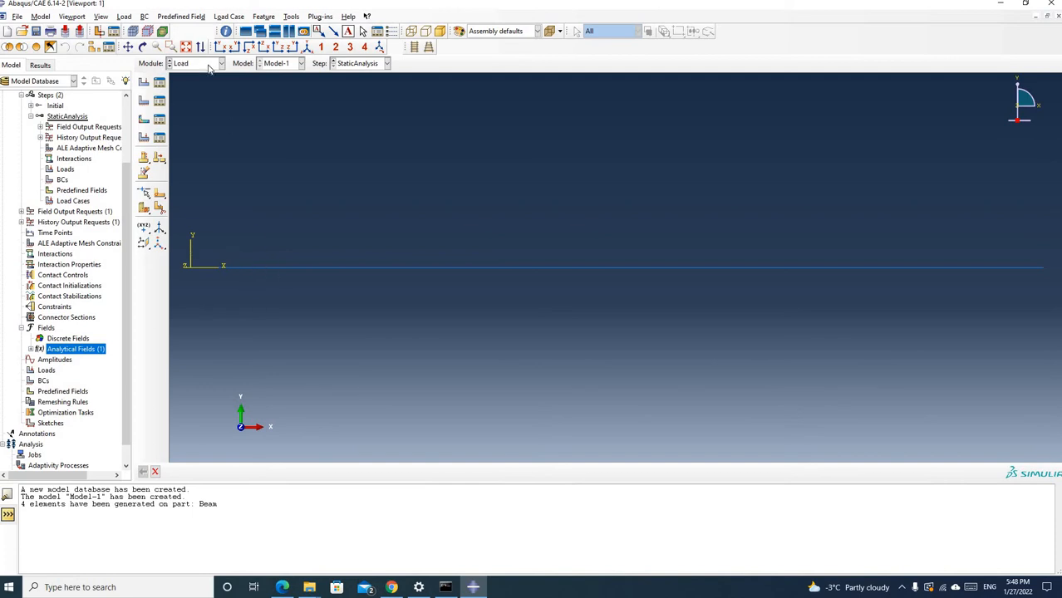
# Check the support in the lecture PDF, and start a Symmetry/Antisymmetry/Encastre boundary condition named FixedEnd in the StaticAnalysis step
pyautogui.click(144, 103)
pyautogui.moveTo(296, 86); pyautogui.dragTo(490, 135)
pyautogui.click(284, 587)
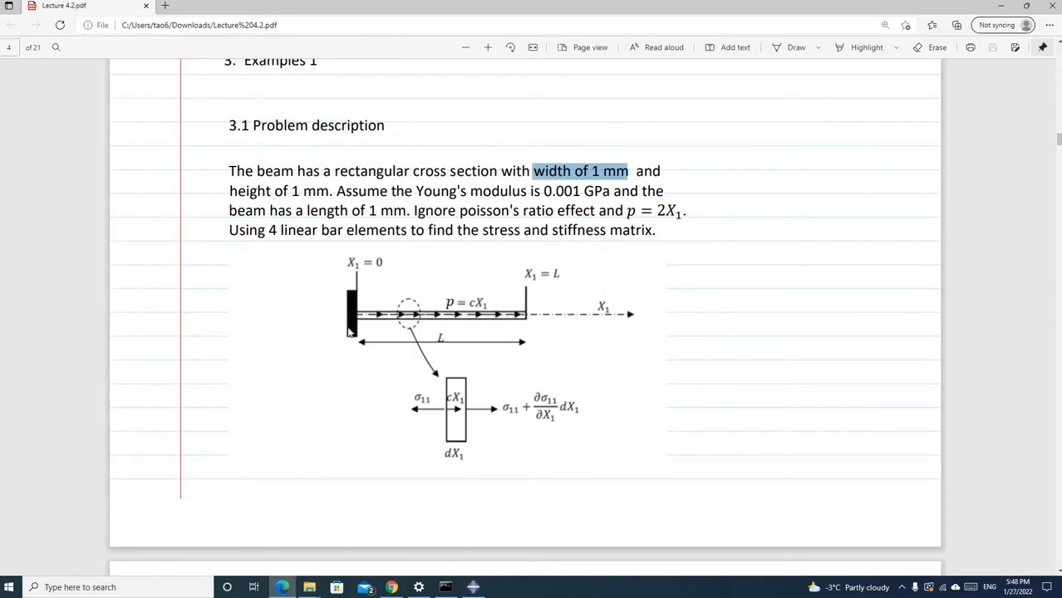
pyautogui.click(473, 587)
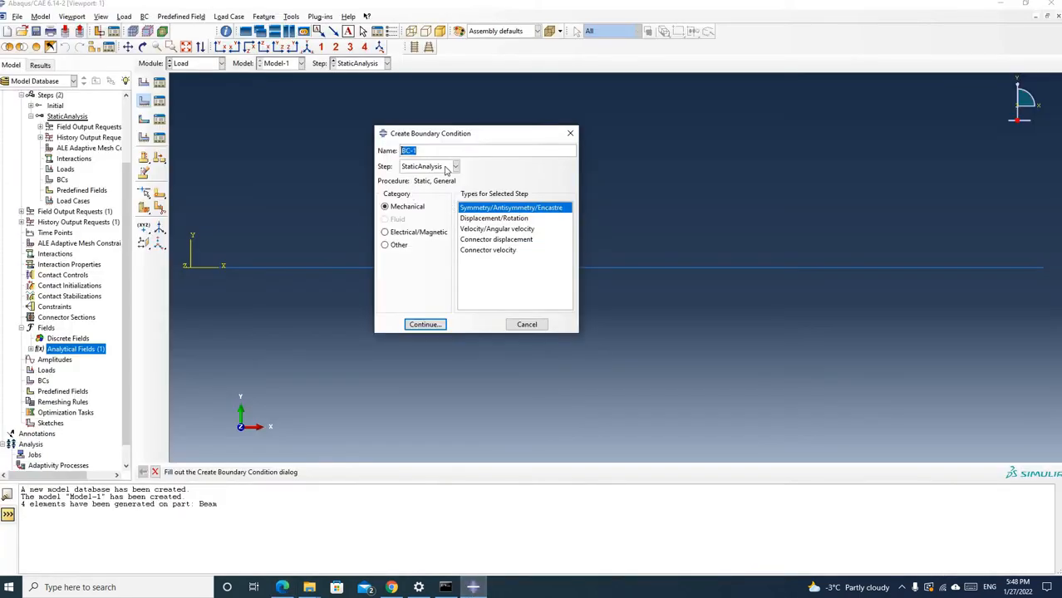
pyautogui.write('FixedEnd')
pyautogui.click(426, 325)
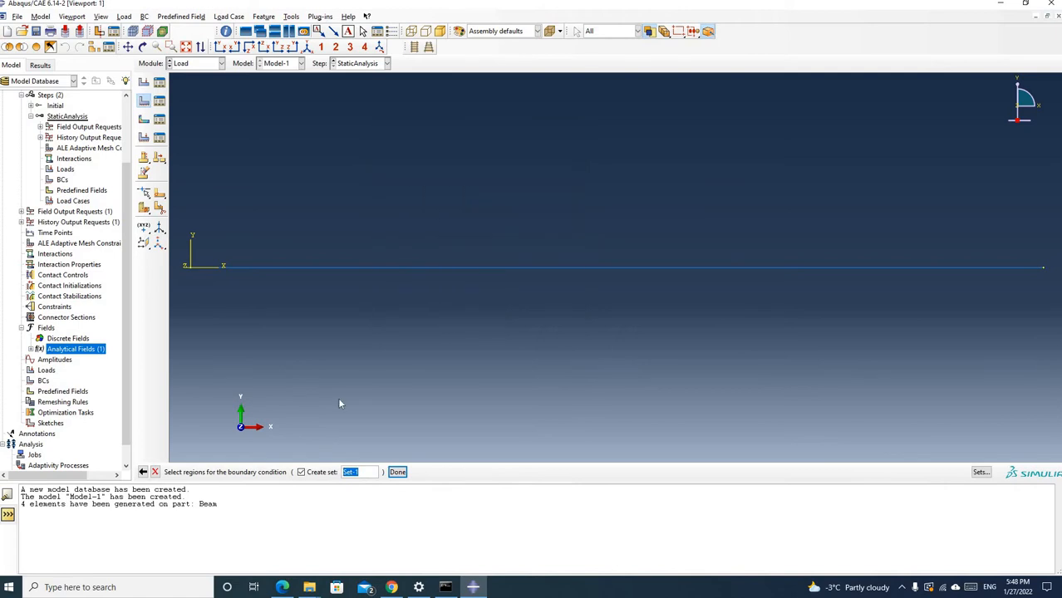
# Apply FixedEnd to the beam's endpoint at the origin as ENCASTRE, creating the default set for the region
pyautogui.click(191, 267)
pyautogui.click(397, 472)
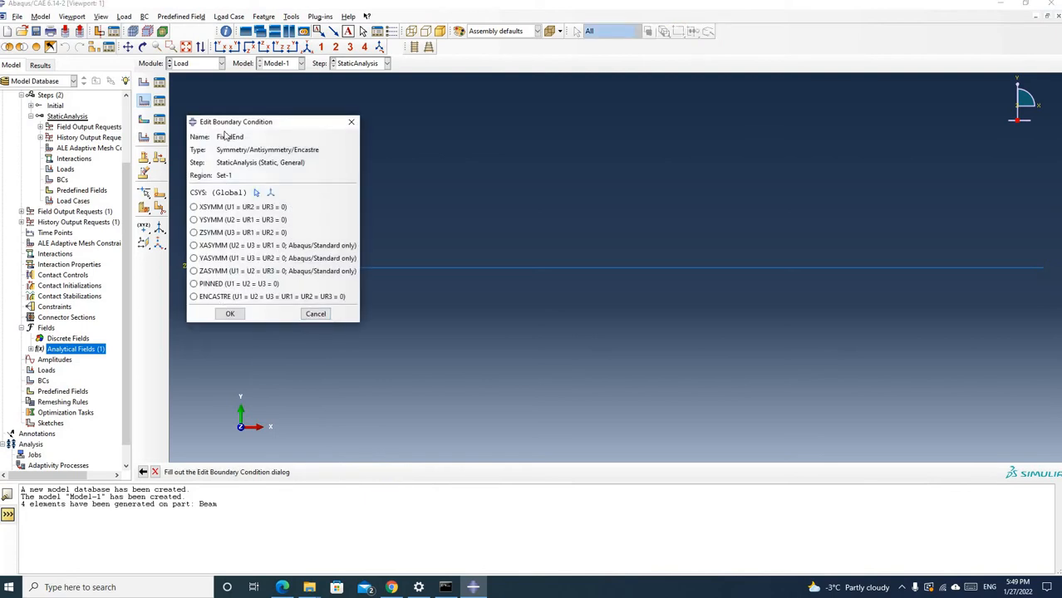
pyautogui.click(195, 298)
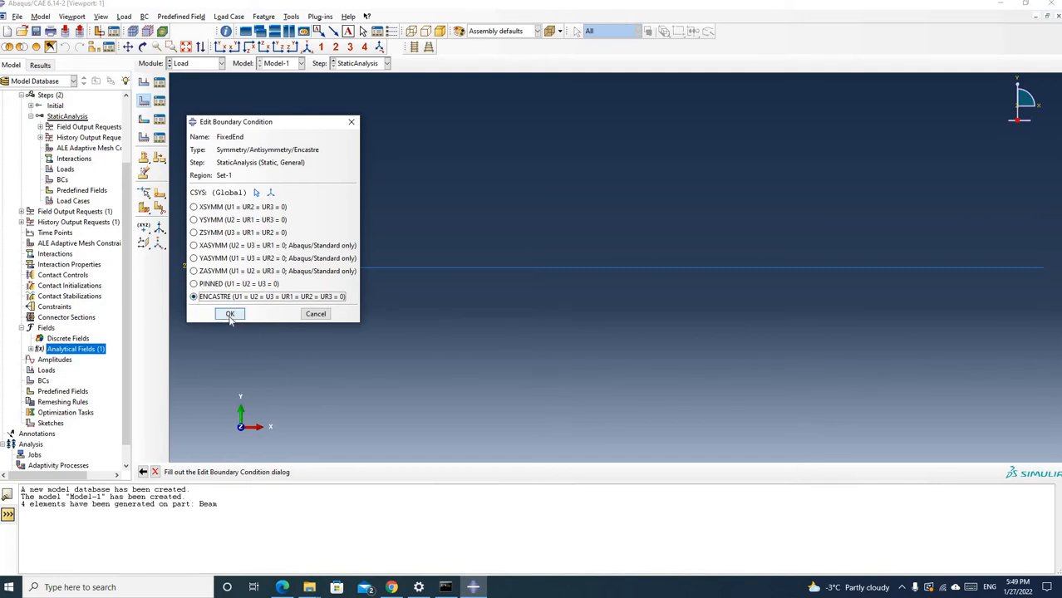
pyautogui.click(230, 314)
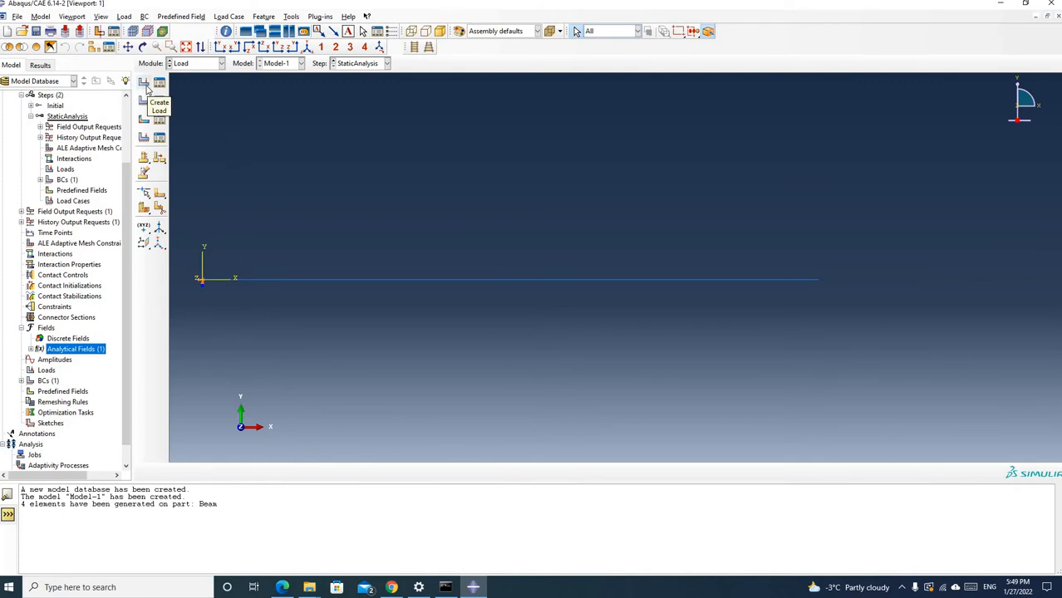
# Start a mechanical load of type Body force named BodyForce in the StaticAnalysis step
pyautogui.click(144, 83)
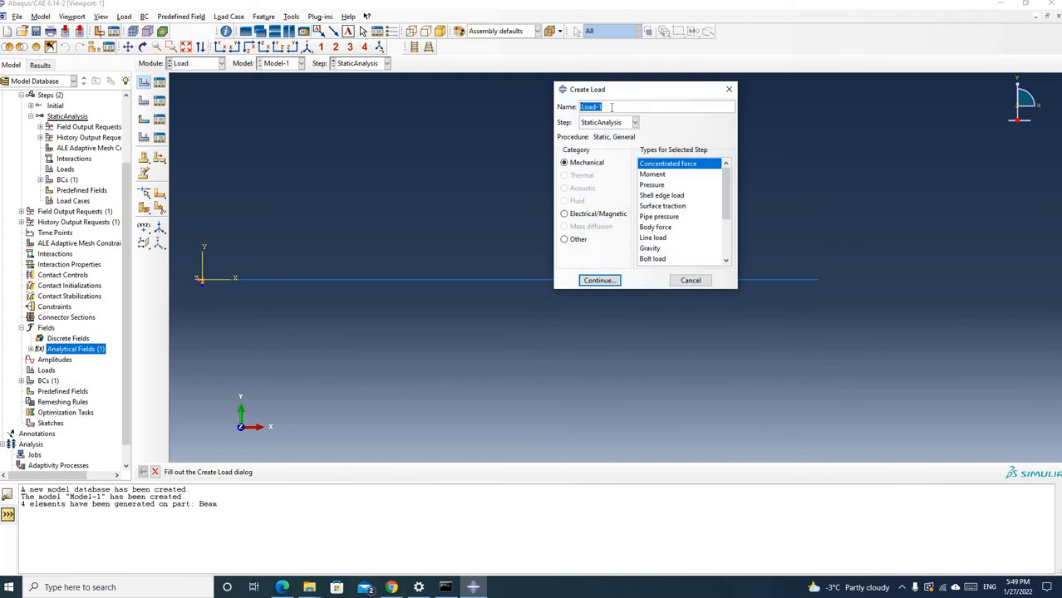
pyautogui.write('BodyForce')
pyautogui.click(661, 228)
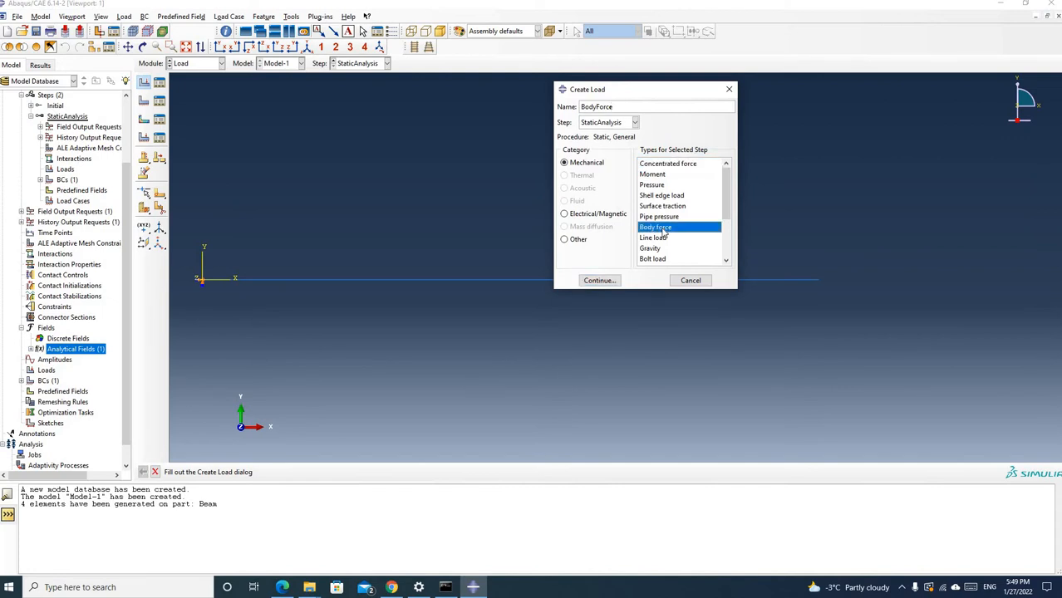
pyautogui.click(600, 281)
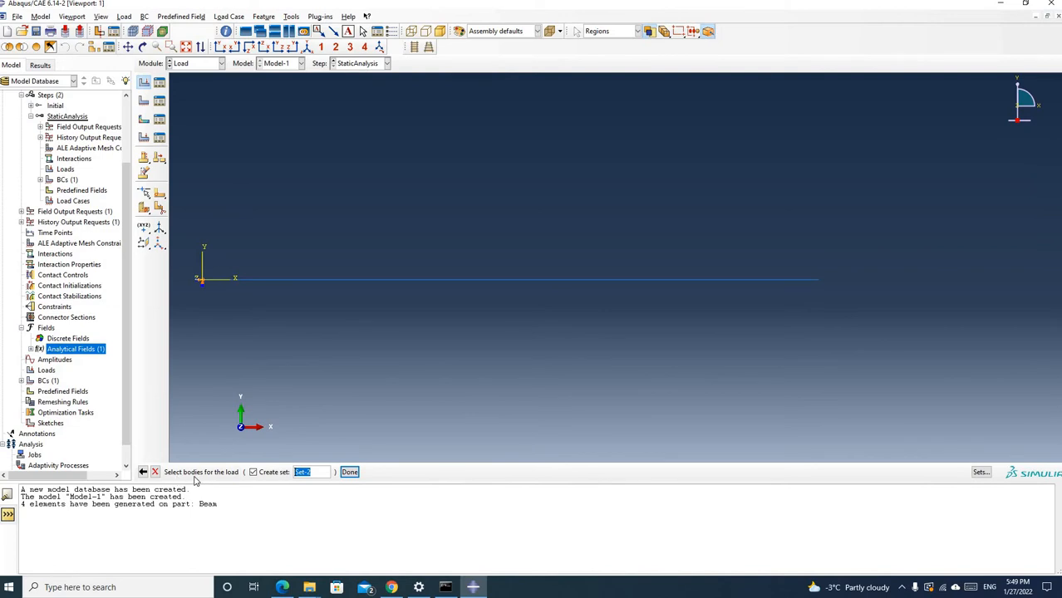
# Apply BodyForce to the whole beam line with the BodyforceFunction distribution, Component 1 set to 1 and the Ramp amplitude
pyautogui.click(445, 284)
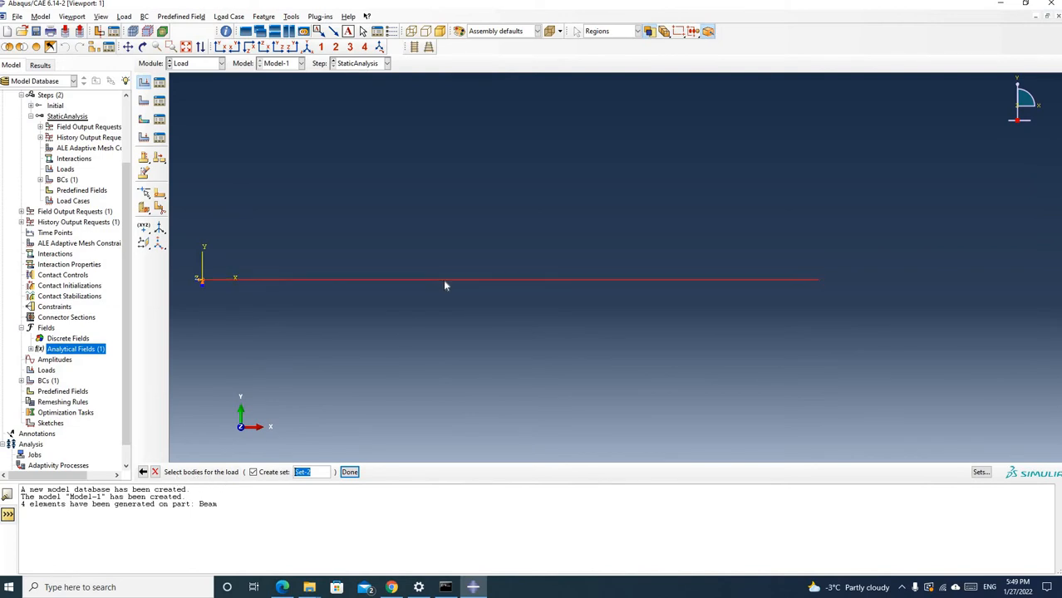
pyautogui.click(350, 473)
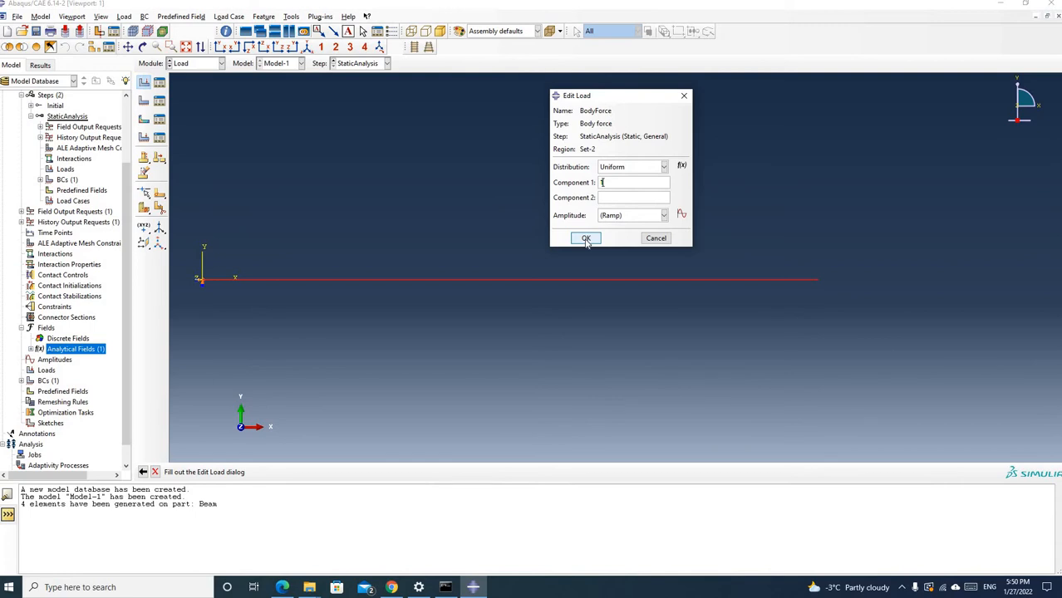
pyautogui.click(663, 168)
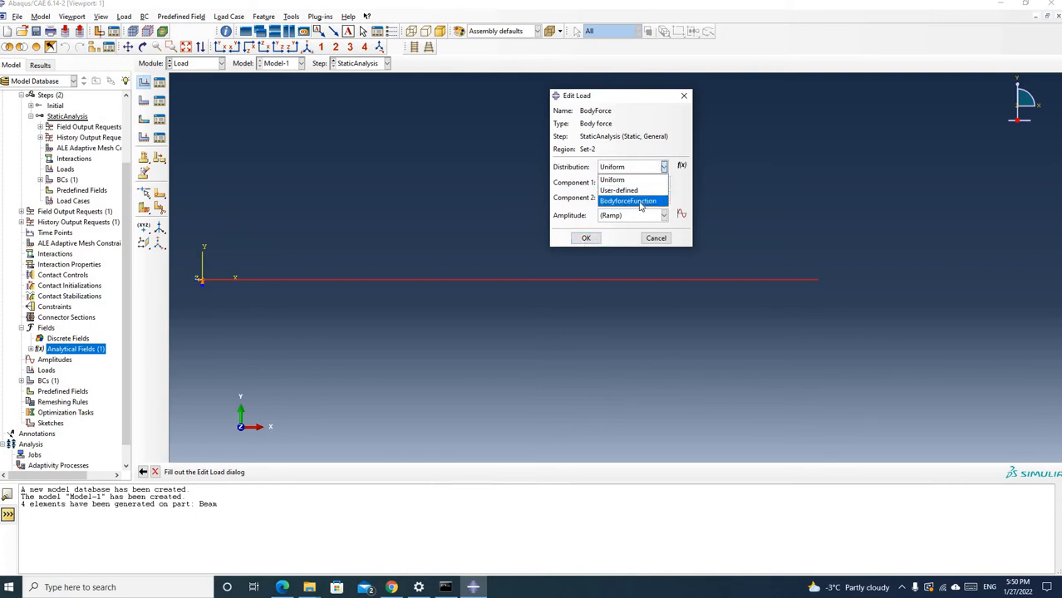
pyautogui.click(640, 201)
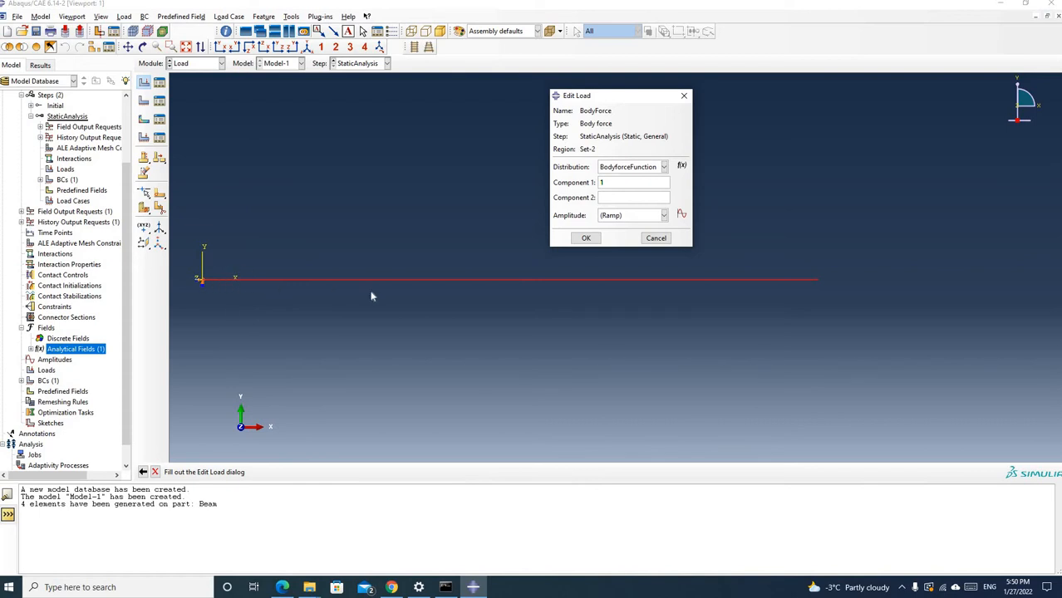
pyautogui.click(586, 239)
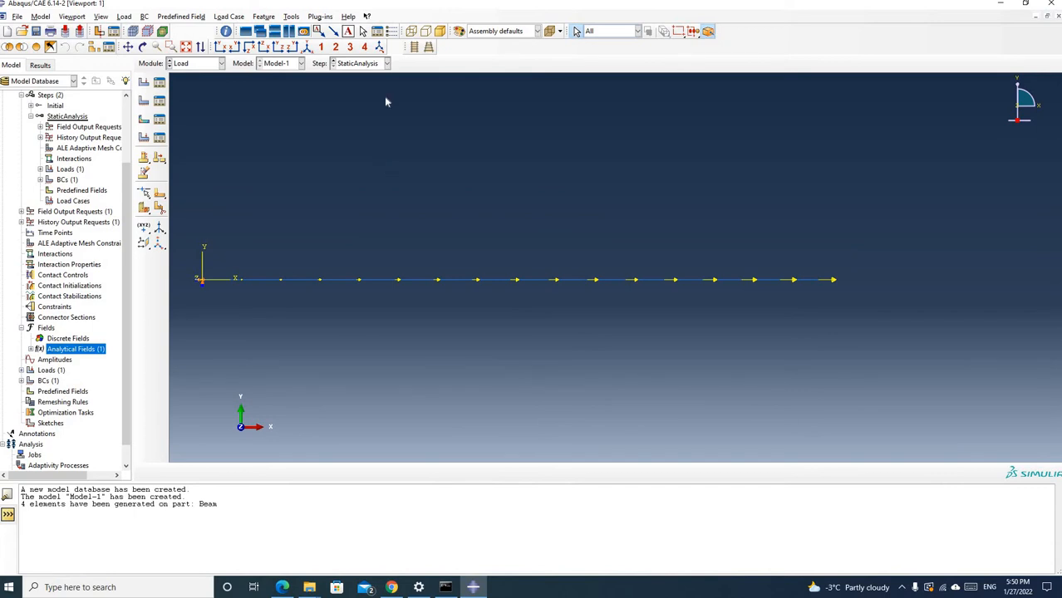
# In the Job module, create a full analysis job named BeamUnderAxialLoad from Model-1, keeping the default job settings
pyautogui.click(219, 64)
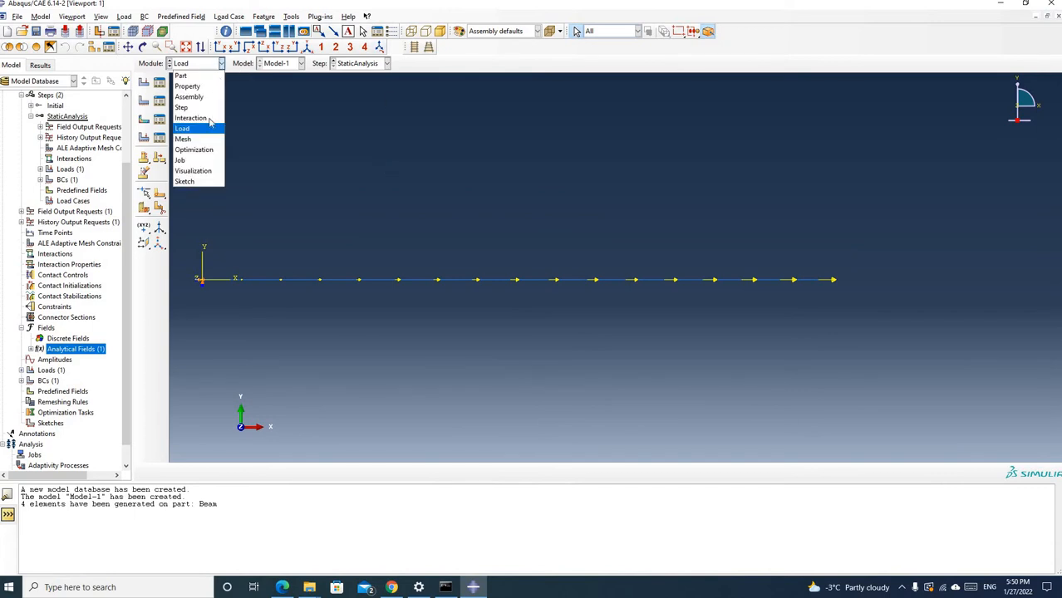
pyautogui.click(197, 161)
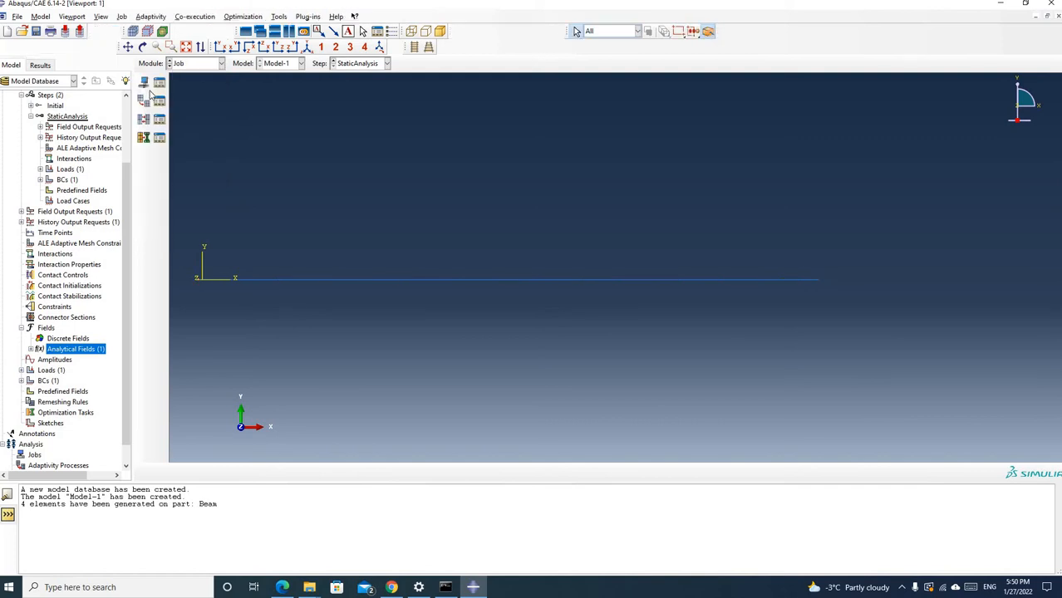
pyautogui.click(143, 83)
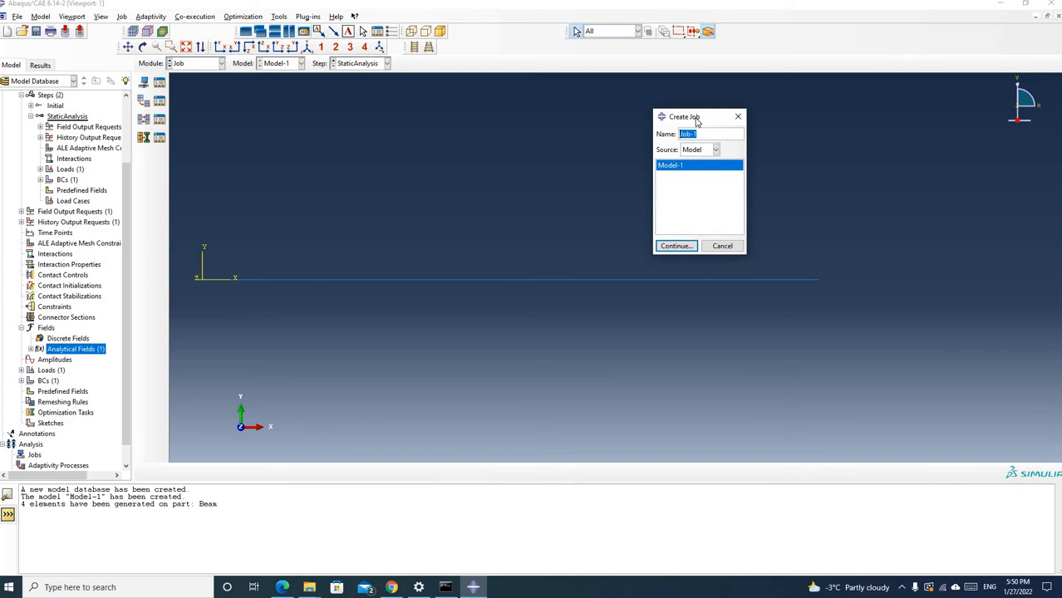
pyautogui.write('S')
pyautogui.press('BackSpace')
pyautogui.write('BeamUnderAxialLoad')
pyautogui.click(677, 247)
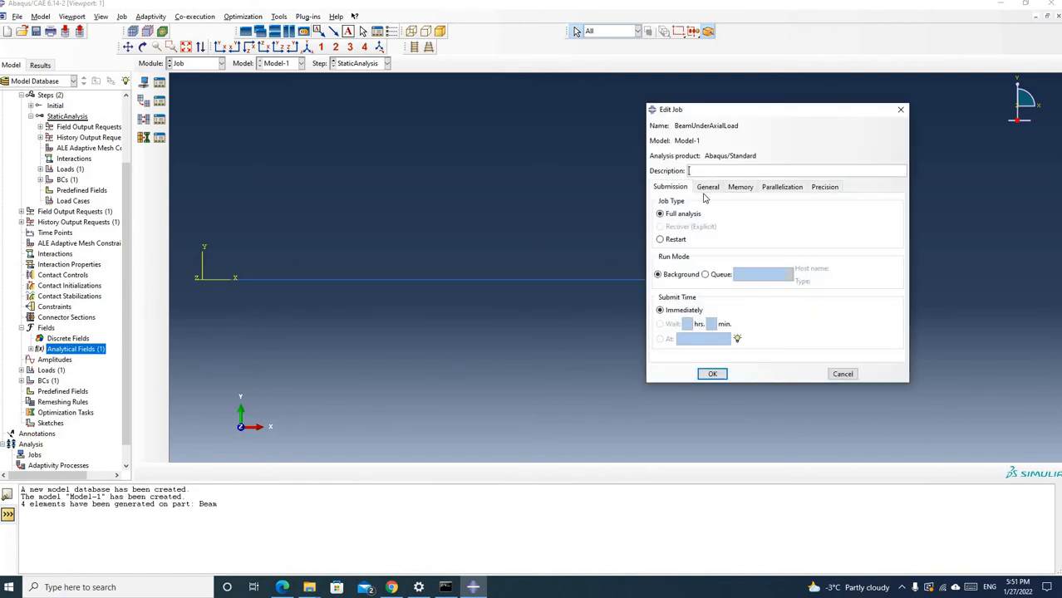
pyautogui.click(718, 376)
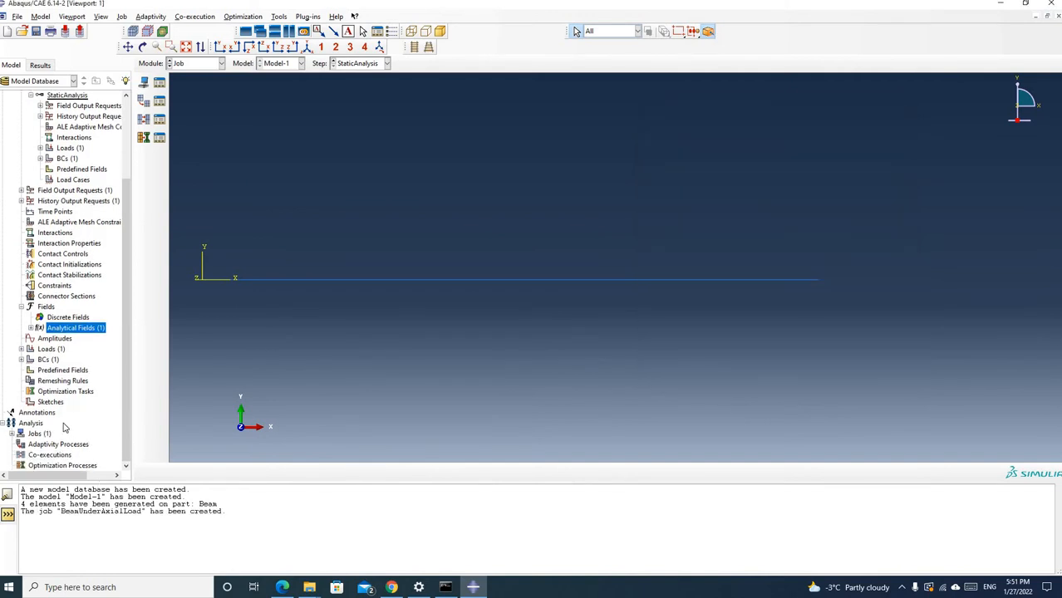
# Submit the BeamUnderAxialLoad job for analysis
pyautogui.scroll(-1, 67, 428)
pyautogui.click(71, 435)
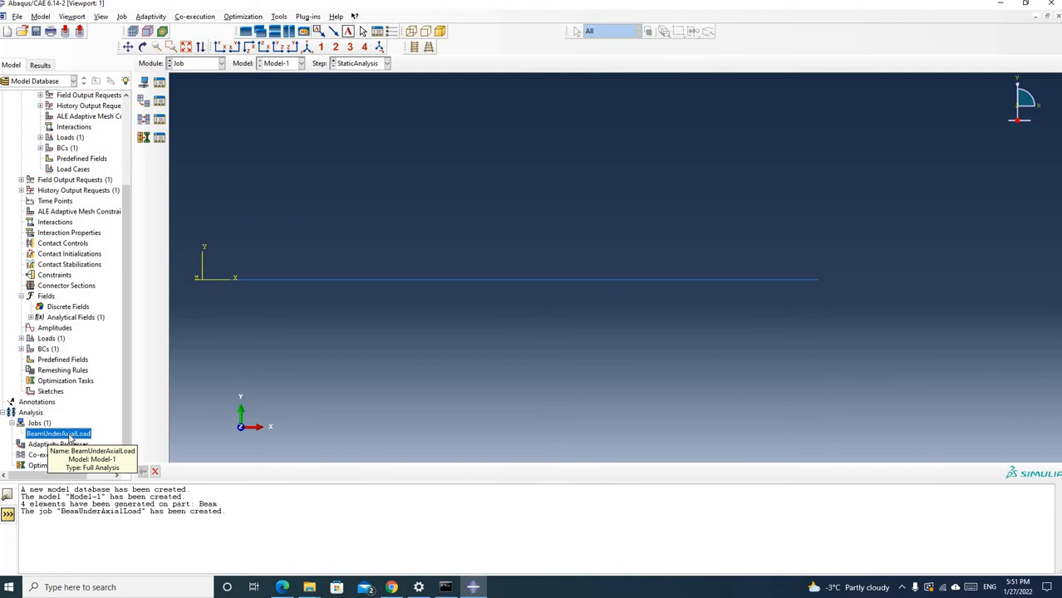
pyautogui.rightClick(70, 435)
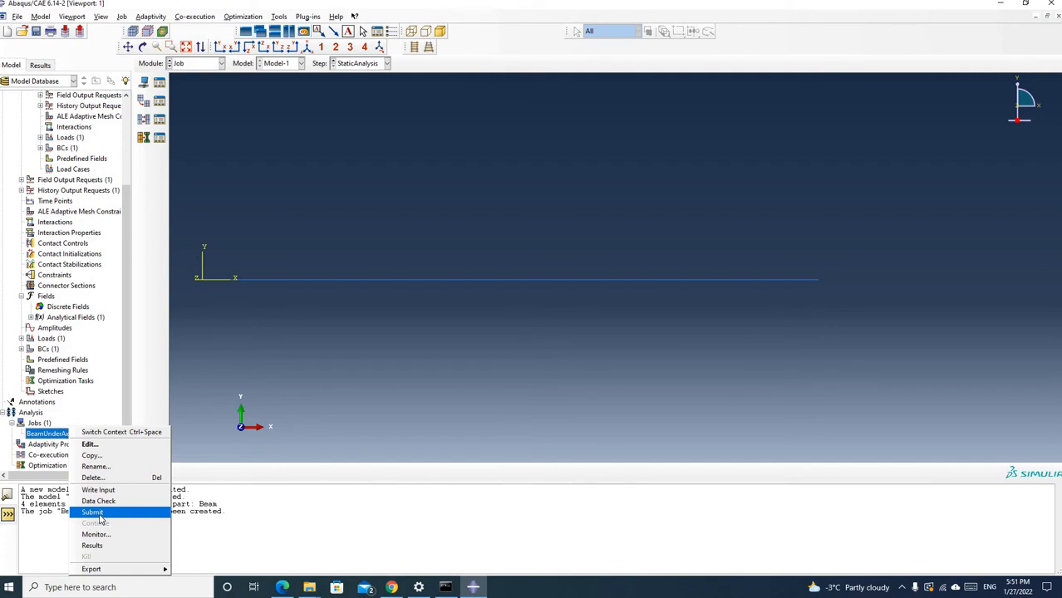
pyautogui.rightClick(46, 433)
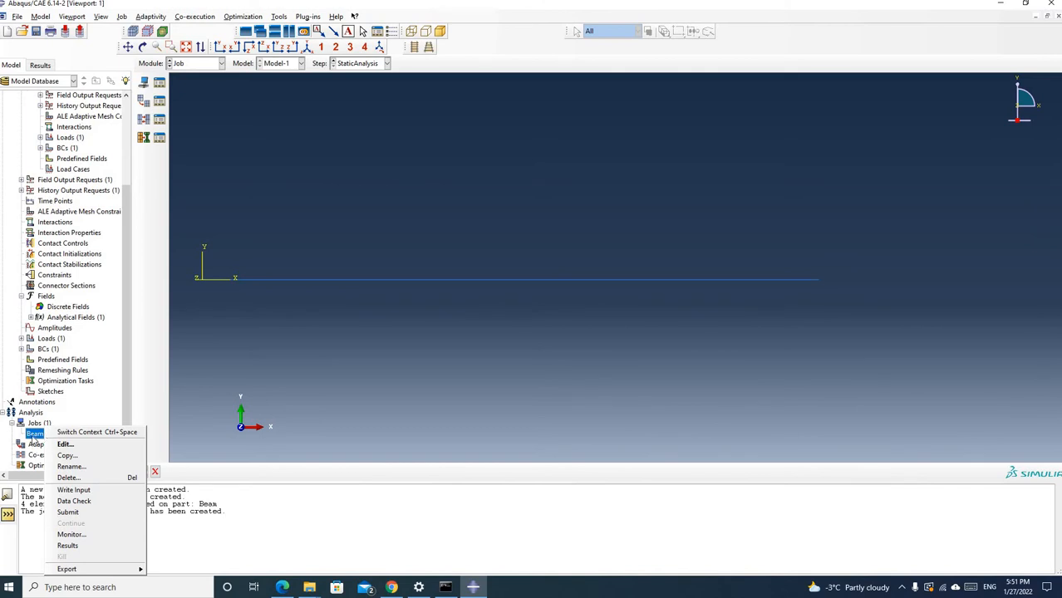
pyautogui.click(34, 438)
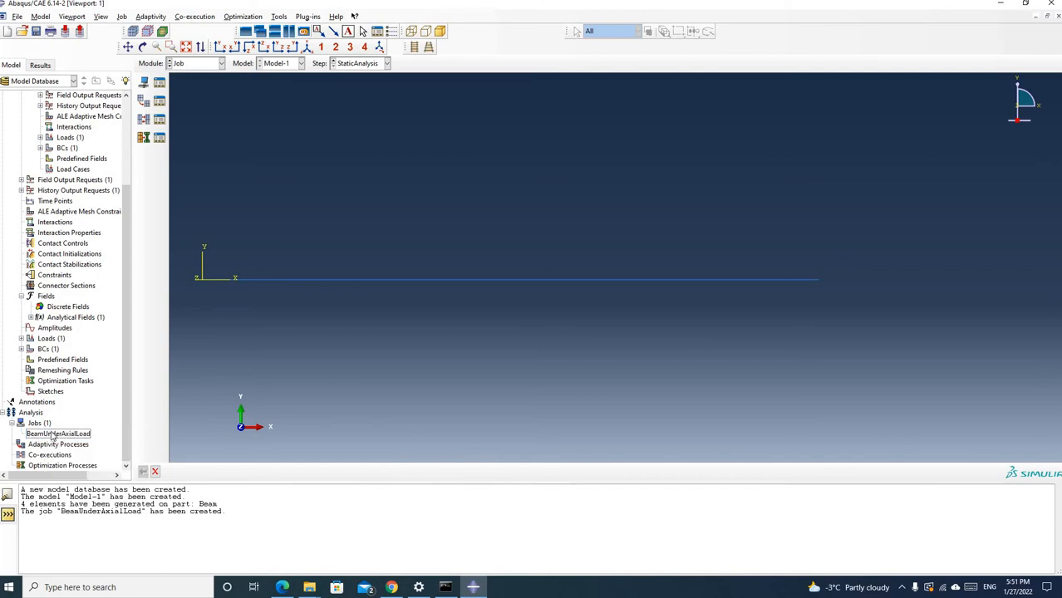
pyautogui.rightClick(68, 433)
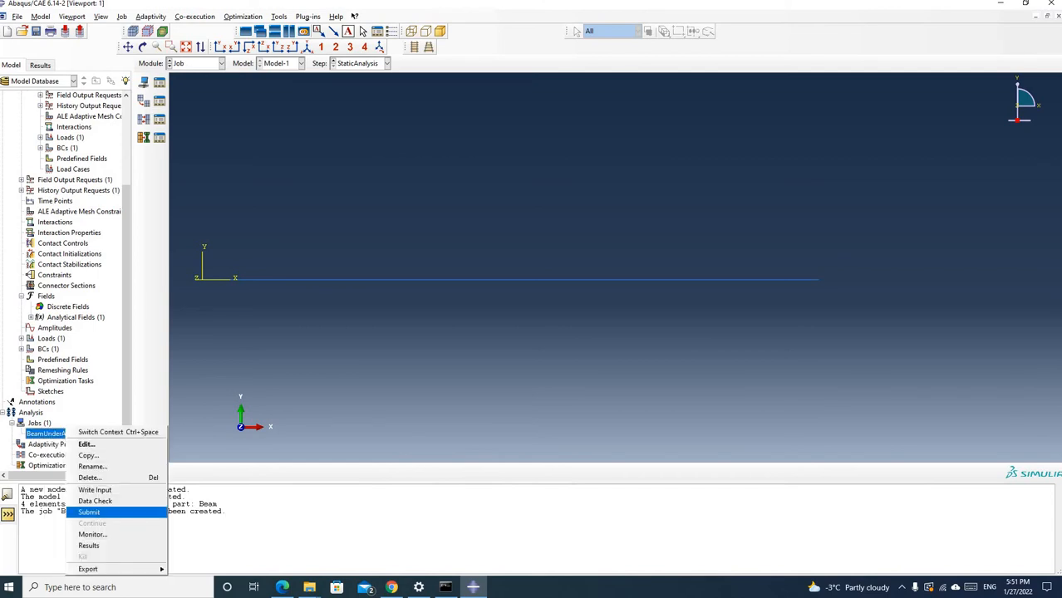
pyautogui.click(97, 513)
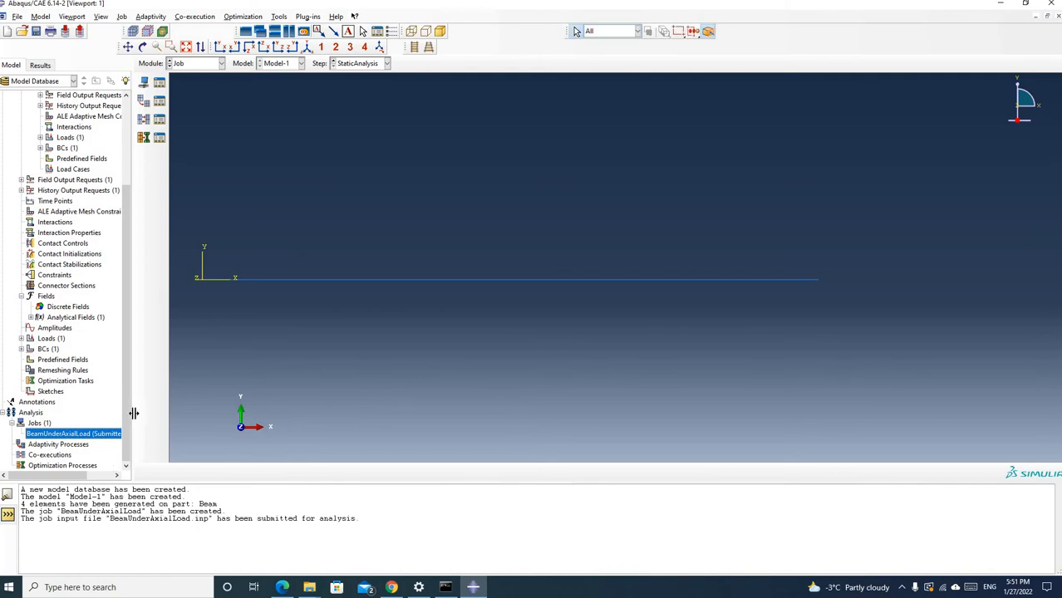
# Widen the model tree, monitor the BeamUnderAxialLoad run in an enlarged job monitor, and close the monitor
pyautogui.moveTo(133, 413); pyautogui.dragTo(205, 408)
pyautogui.moveTo(146, 433); pyautogui.dragTo(142, 436)
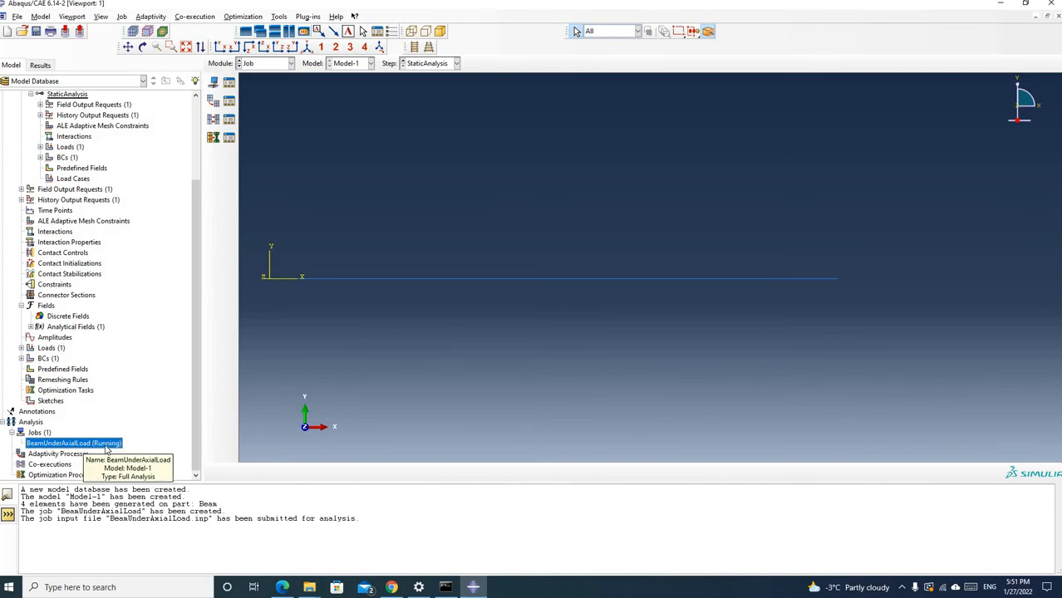
pyautogui.rightClick(106, 446)
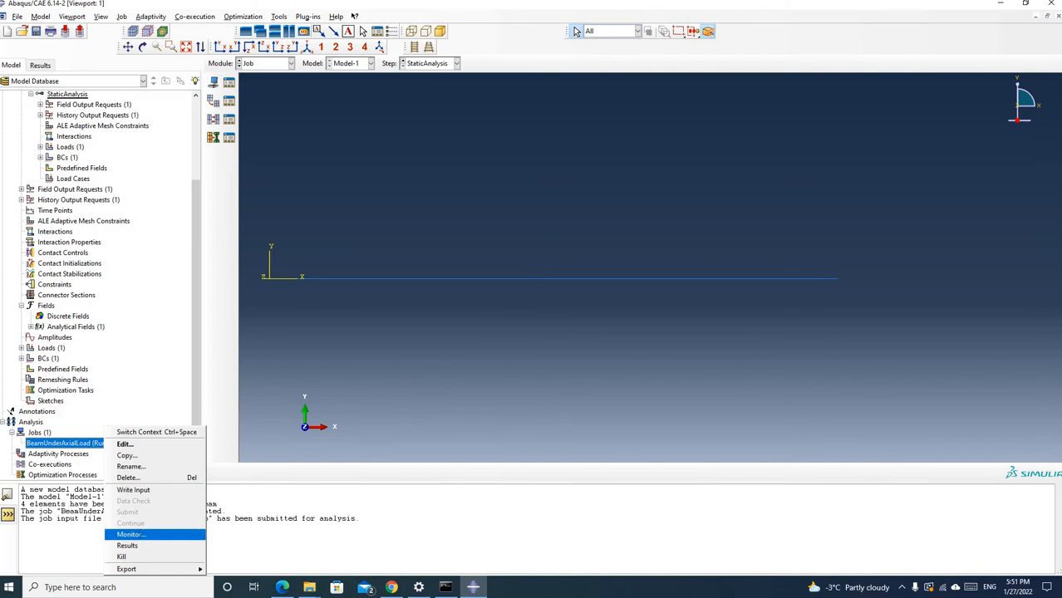
pyautogui.click(131, 534)
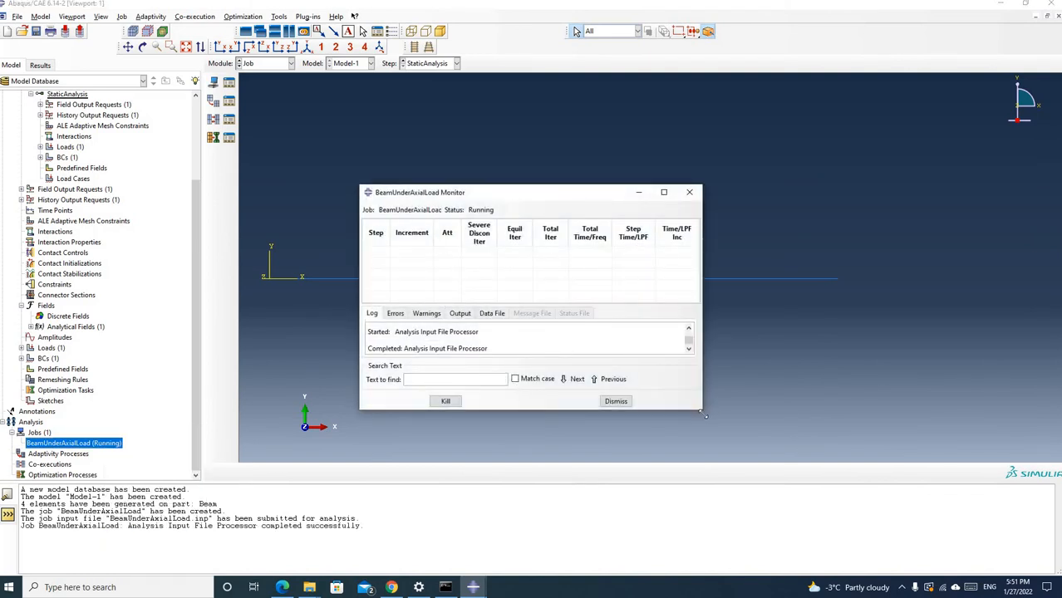
pyautogui.moveTo(704, 415); pyautogui.dragTo(785, 483)
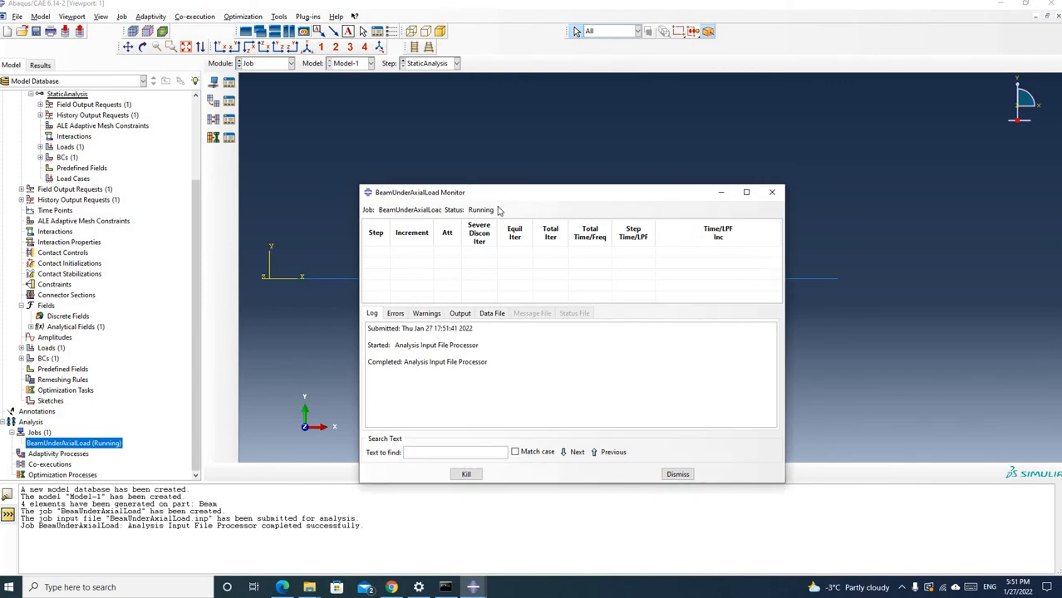
pyautogui.moveTo(504, 192); pyautogui.dragTo(465, 131)
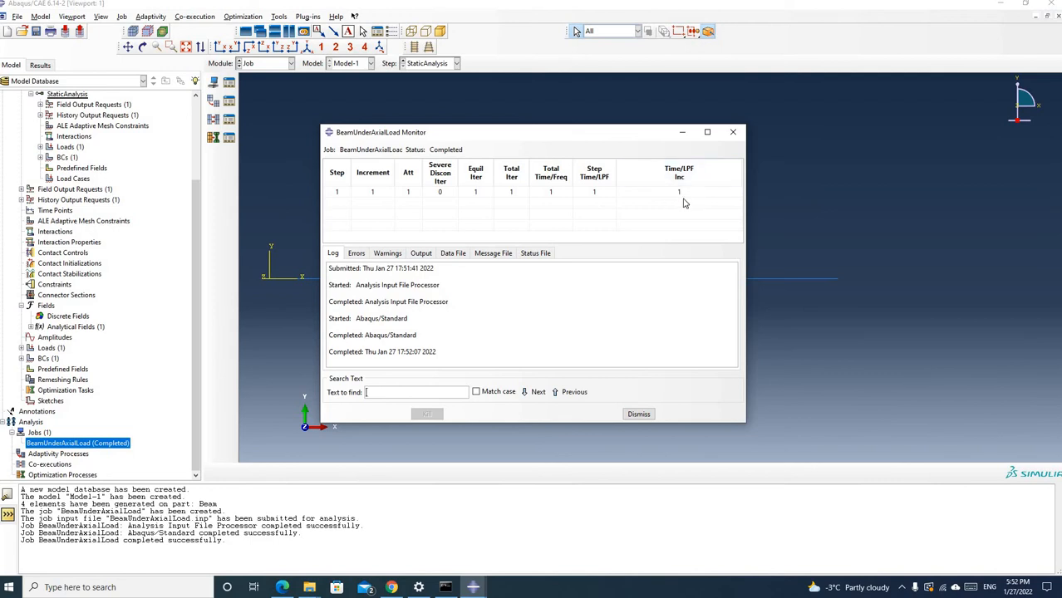
pyautogui.click(730, 133)
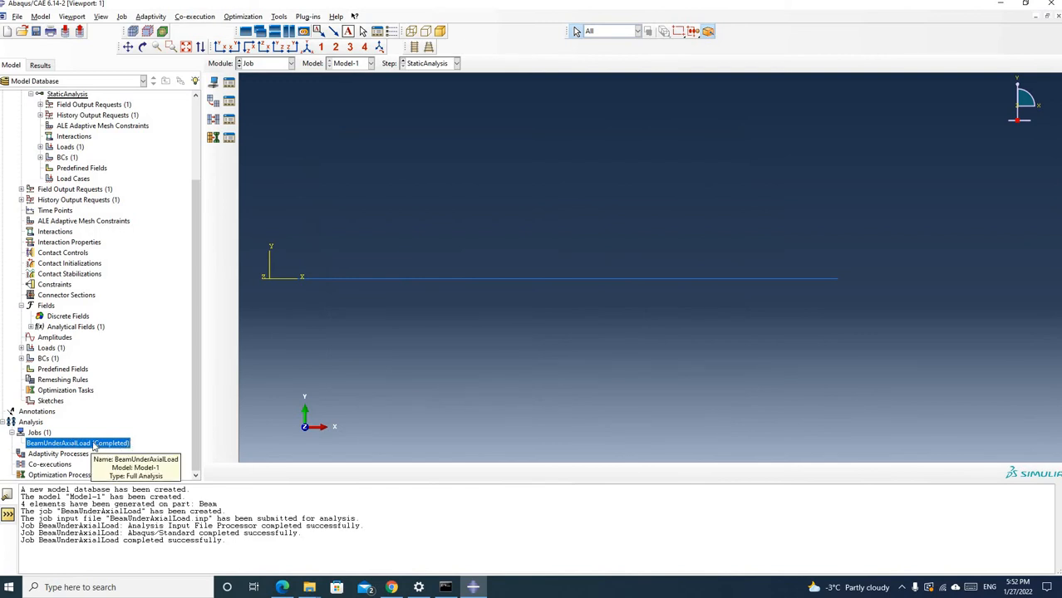
# Open the results of BeamUnderAxialLoad and plot the Mises stress contours on the deformed shape
pyautogui.rightClick(94, 447)
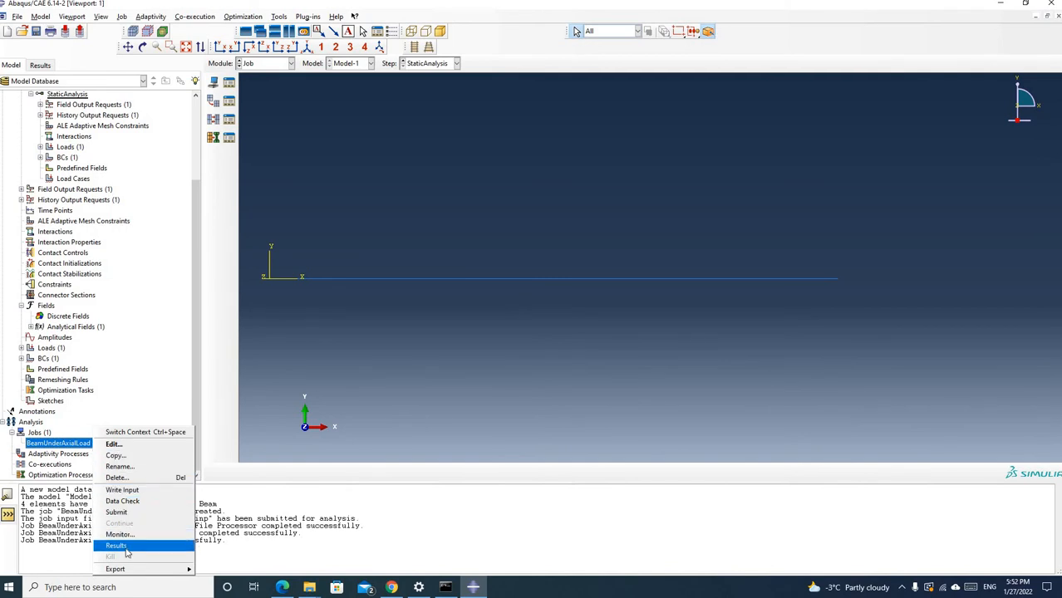
pyautogui.rightClick(76, 446)
pyautogui.rightClick(76, 446)
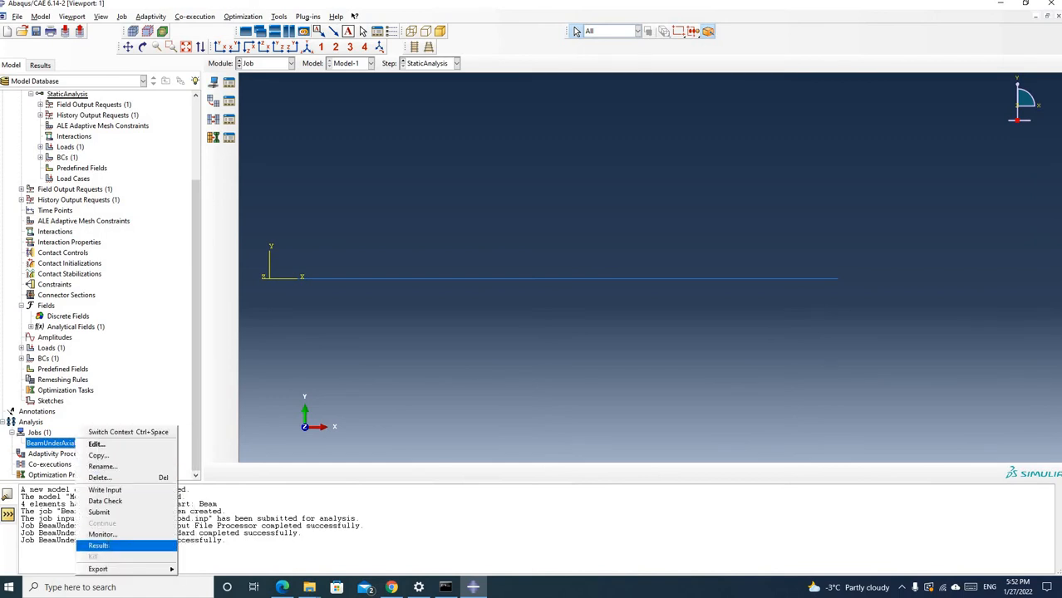
pyautogui.click(98, 546)
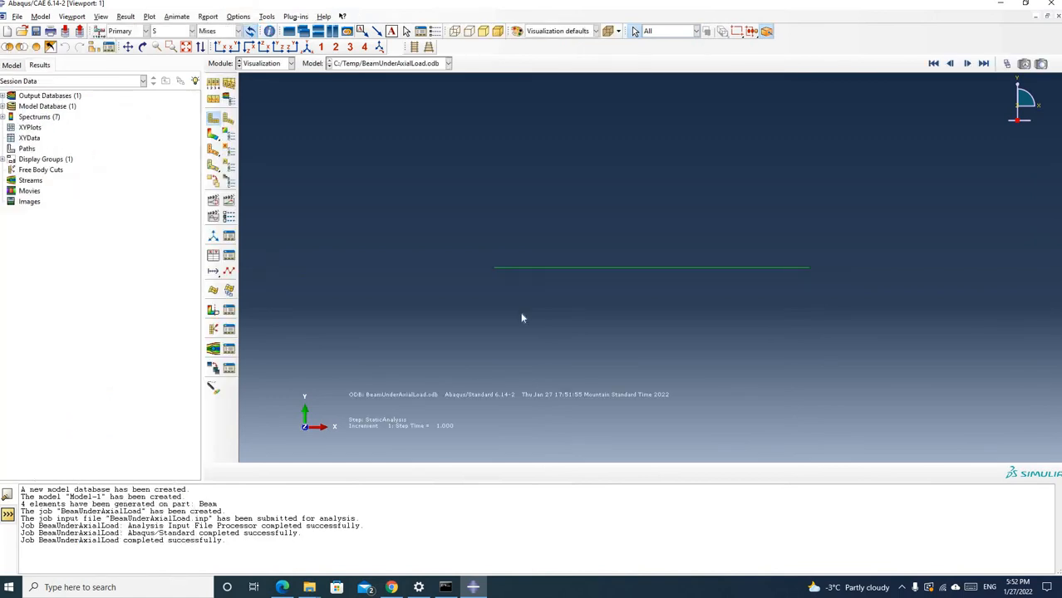
pyautogui.click(227, 121)
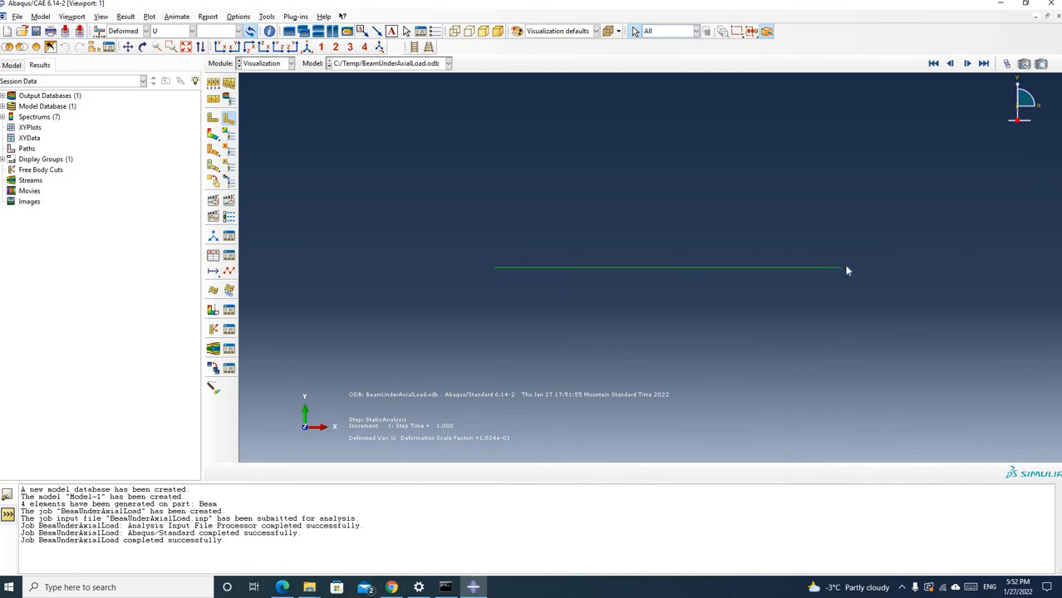
pyautogui.click(213, 137)
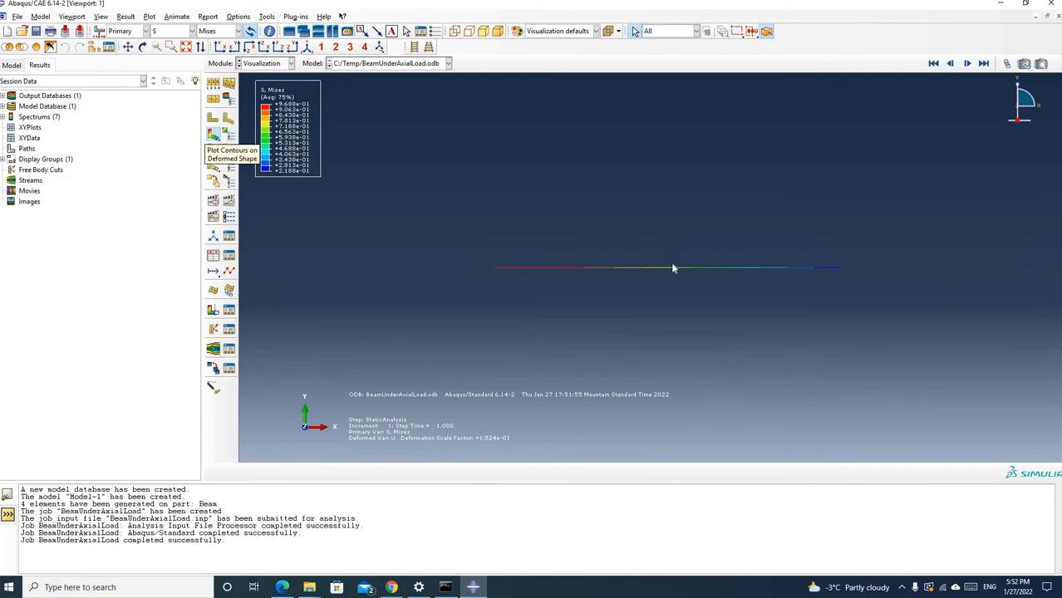
pyautogui.scroll(3, 671, 274)
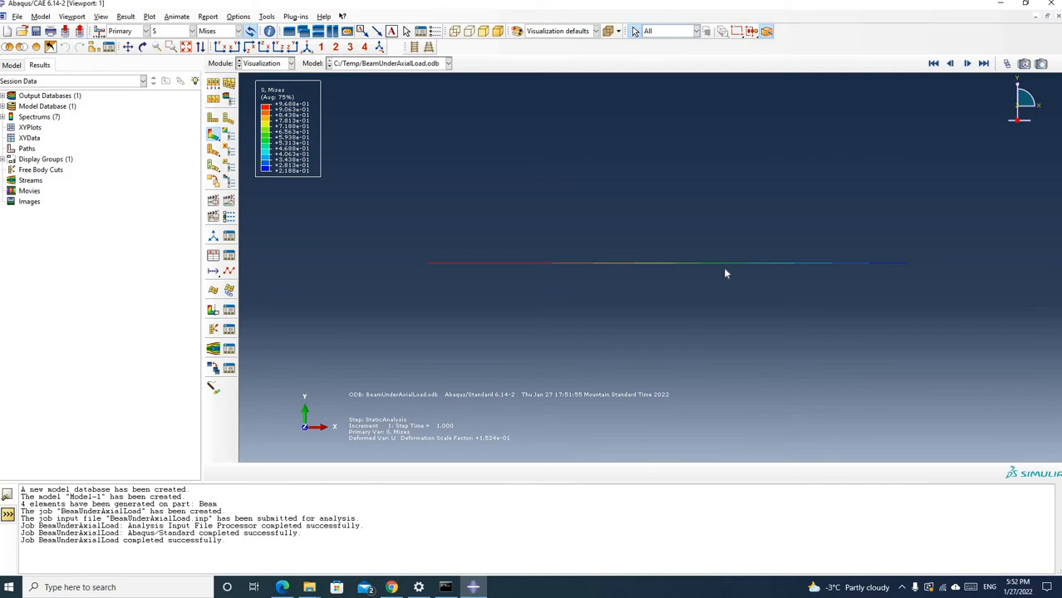
# Plot the beam's deformed shape without contours and start a Node query, keeping the Query dialog clear of the beam
pyautogui.click(229, 120)
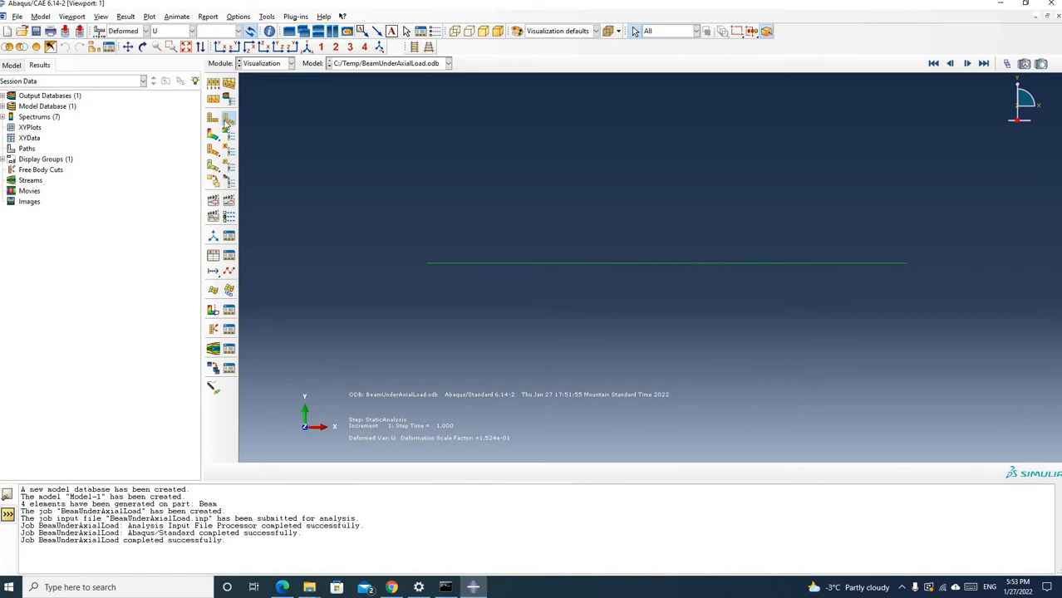
pyautogui.click(267, 18)
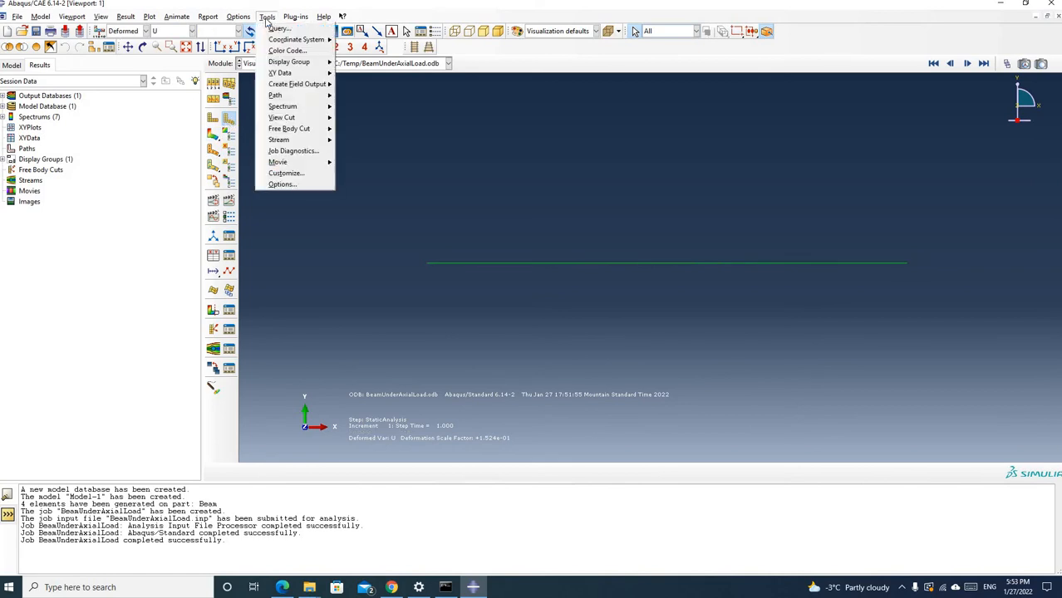
pyautogui.click(279, 30)
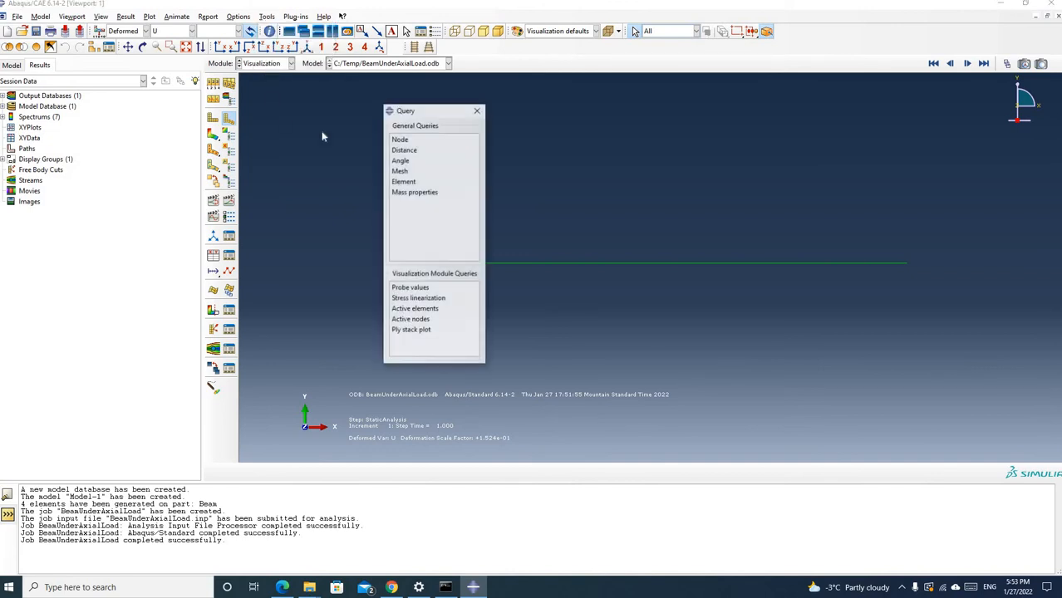
pyautogui.click(403, 141)
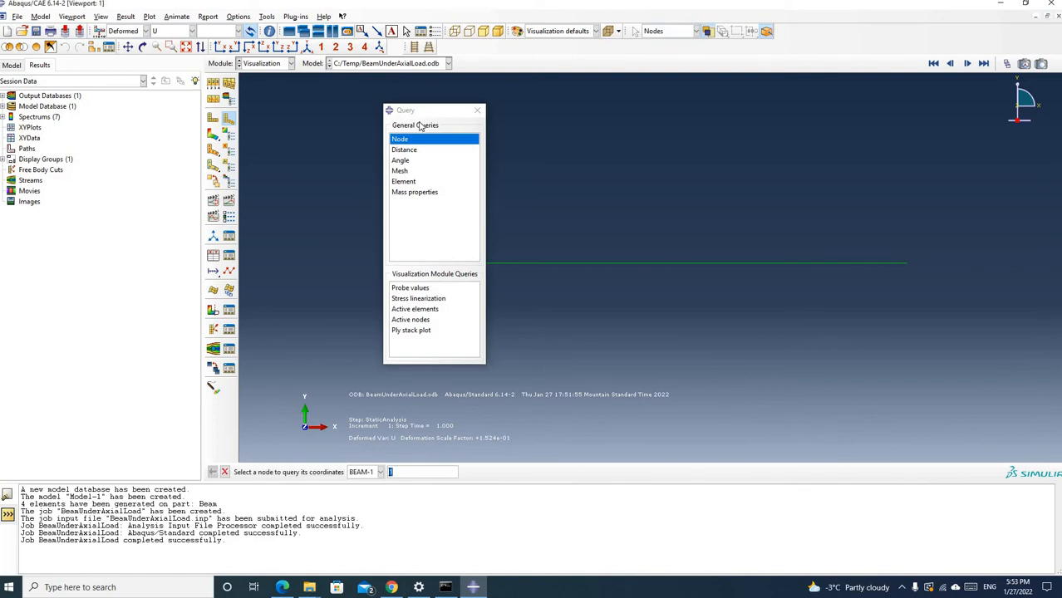
pyautogui.moveTo(428, 111); pyautogui.dragTo(105, 142)
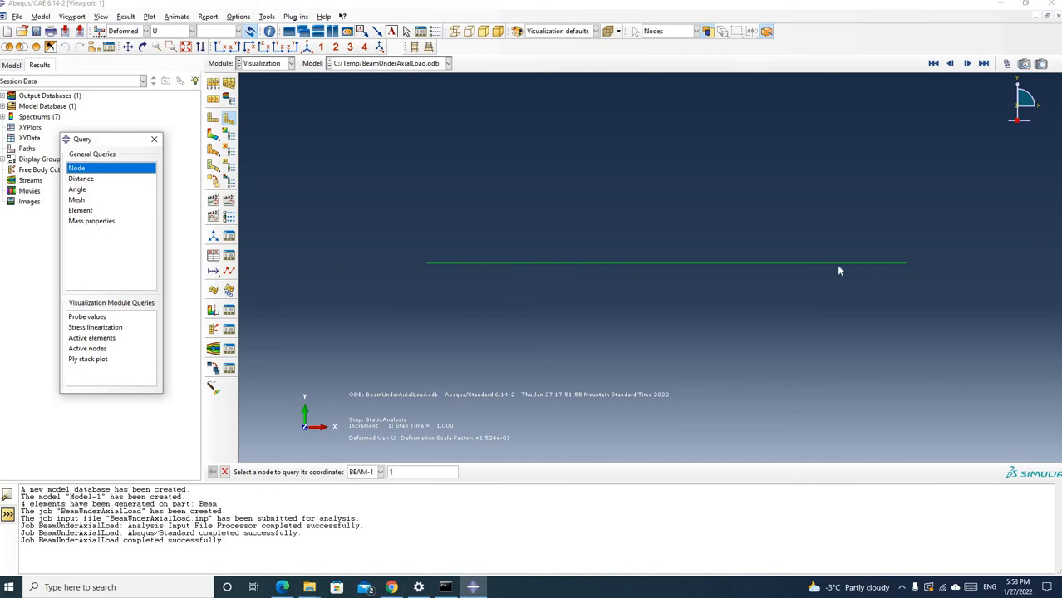
pyautogui.click(534, 269)
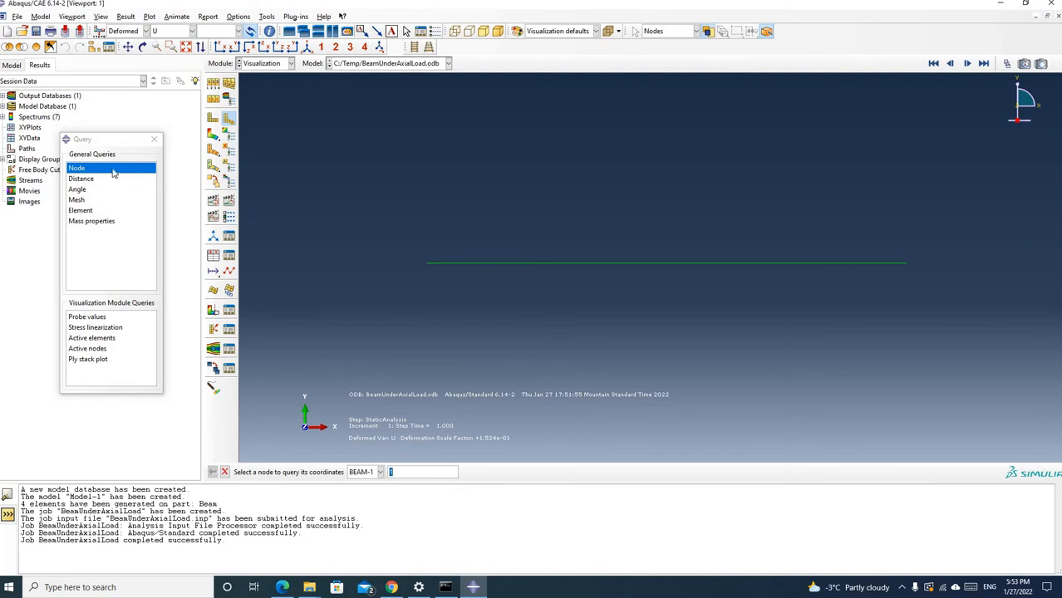
pyautogui.click(100, 319)
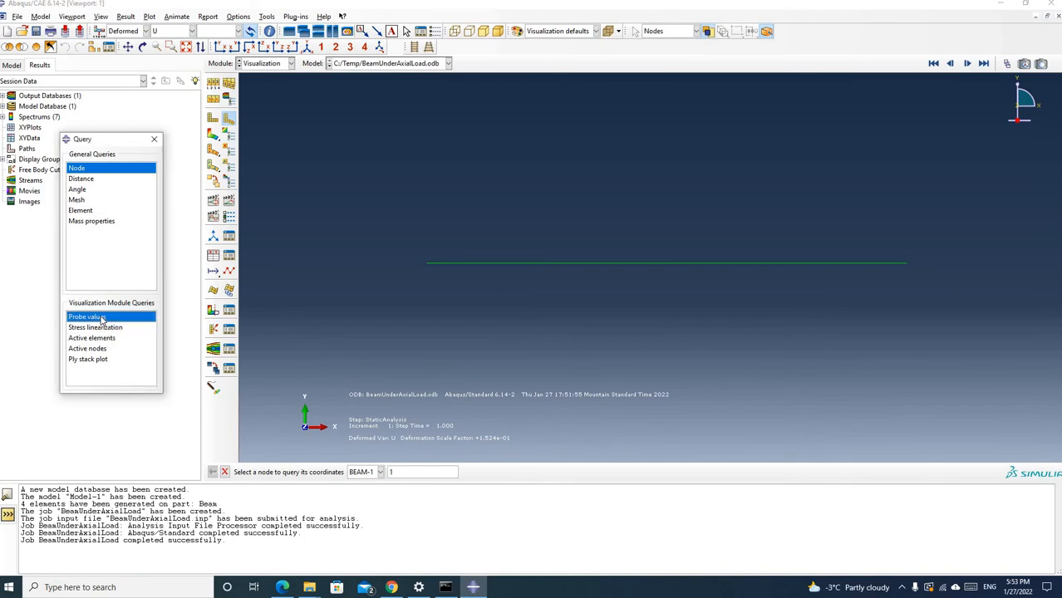
pyautogui.moveTo(345, 315); pyautogui.dragTo(251, 240)
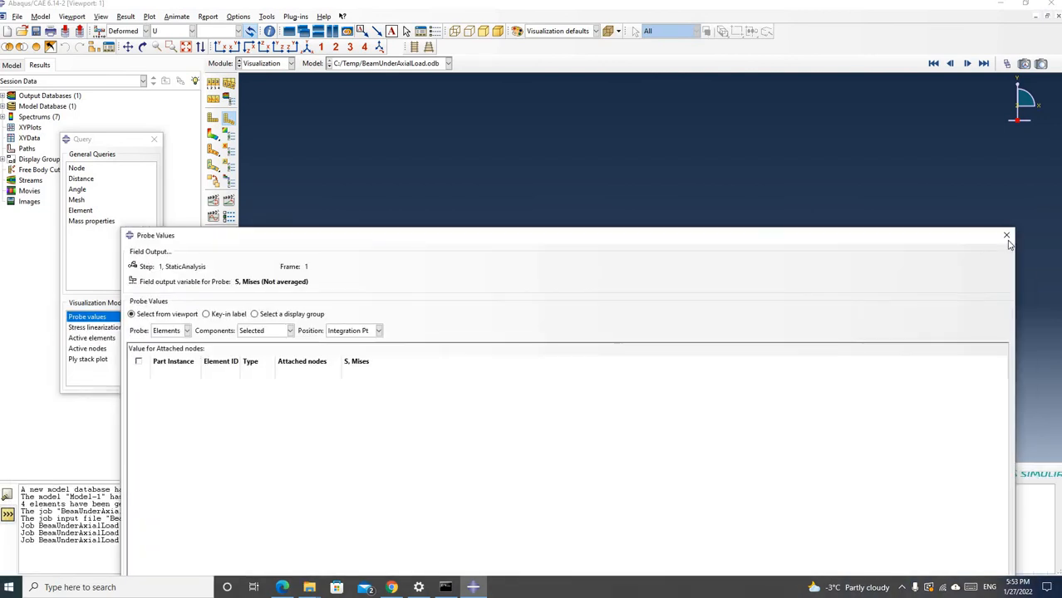
pyautogui.click(1006, 236)
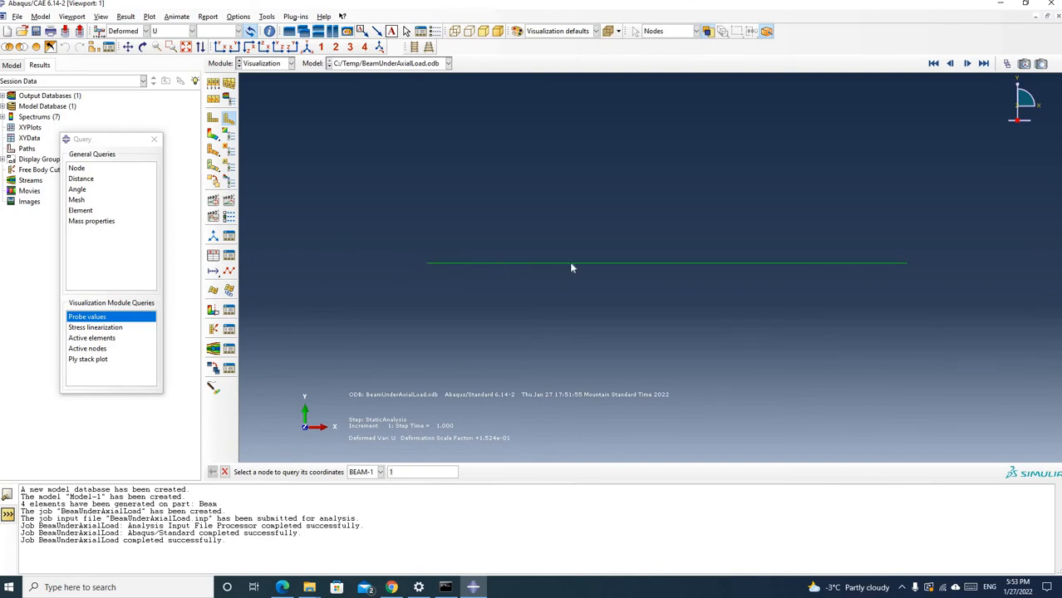
# Query the beam's nodes 5, 4, 3 and 2 from the free end inward and enlarge the message area to show their displacements
pyautogui.click(907, 263)
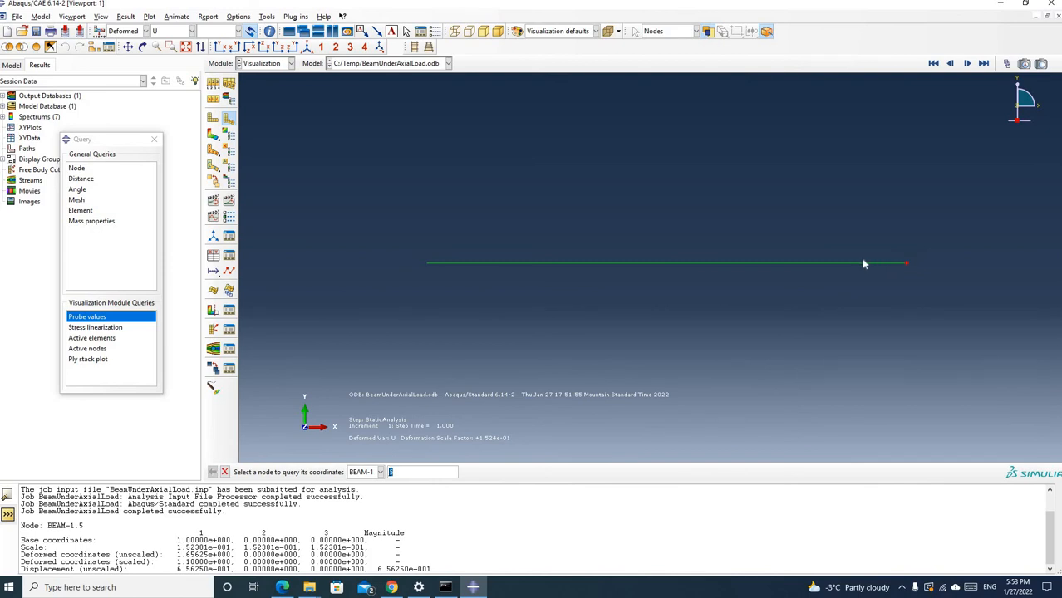
pyautogui.click(795, 265)
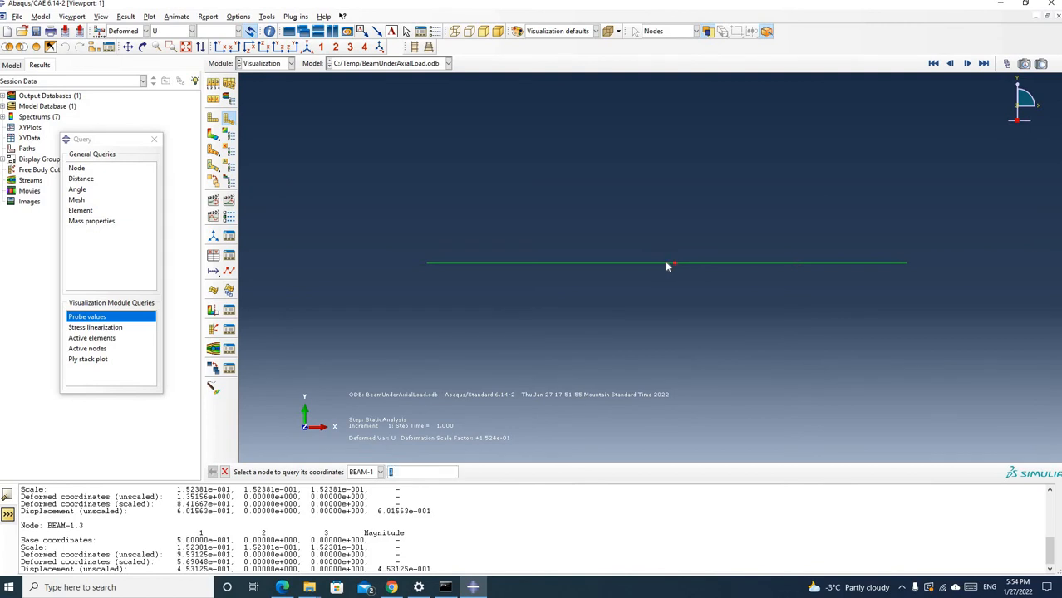
pyautogui.click(552, 266)
pyautogui.moveTo(515, 484); pyautogui.dragTo(539, 230)
pyautogui.moveTo(128, 140); pyautogui.dragTo(755, 133)
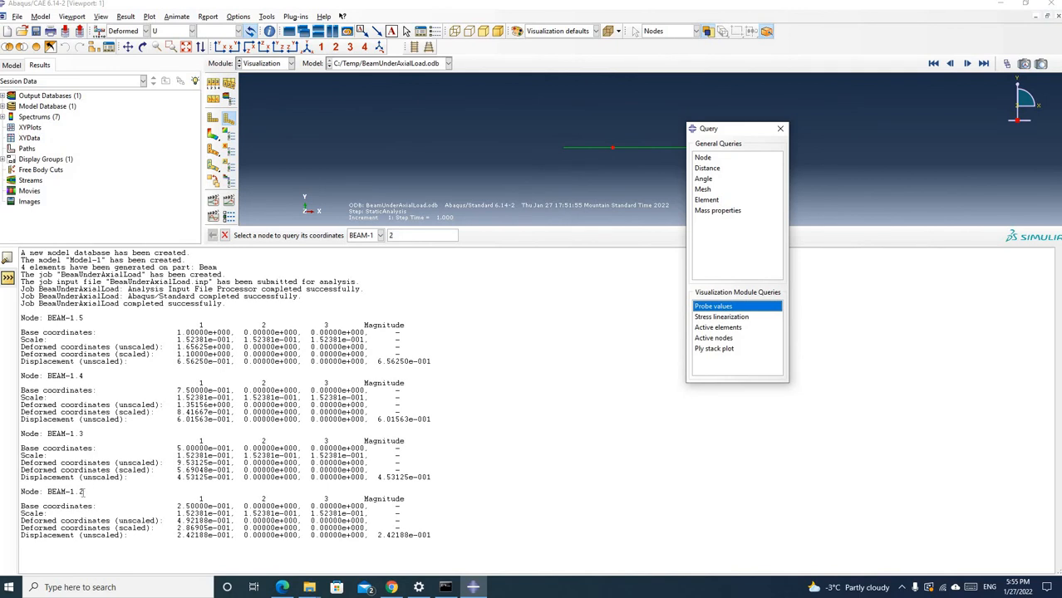
# Review the queried node labels and the job submission and completion messages by highlighting them in the message area
pyautogui.moveTo(87, 492); pyautogui.dragTo(80, 492)
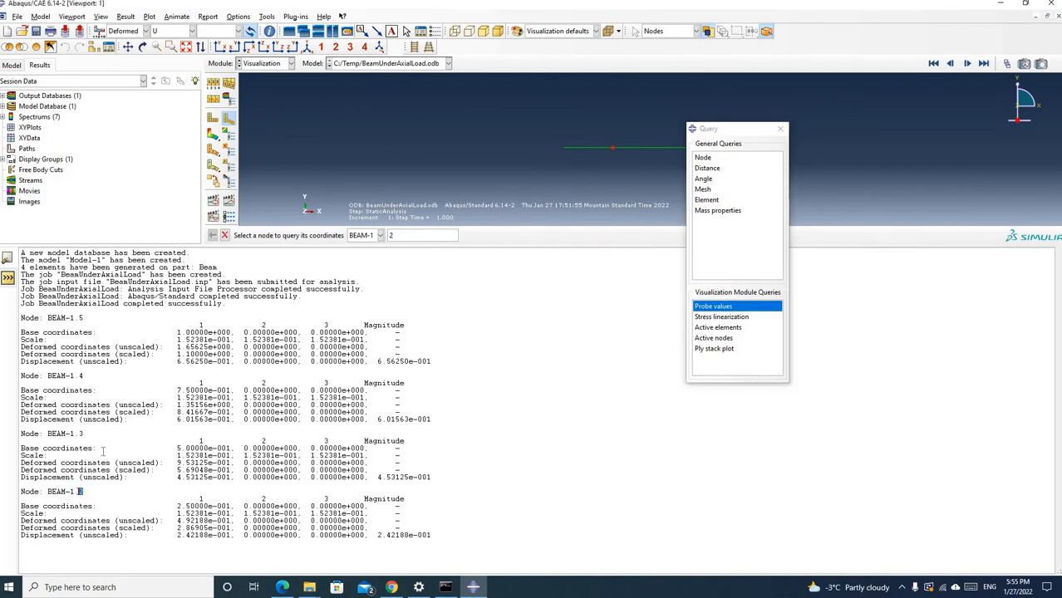
pyautogui.moveTo(85, 433); pyautogui.dragTo(74, 434)
pyautogui.moveTo(83, 376); pyautogui.dragTo(78, 376)
pyautogui.moveTo(83, 317); pyautogui.dragTo(78, 317)
pyautogui.moveTo(360, 282); pyautogui.dragTo(172, 284)
pyautogui.moveTo(101, 285); pyautogui.dragTo(58, 284)
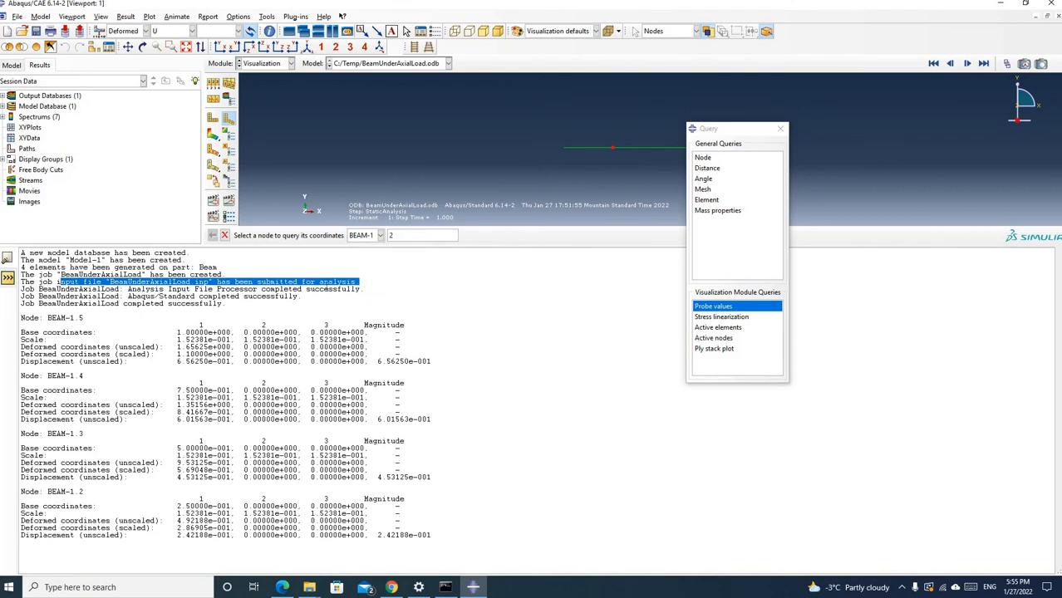
pyautogui.moveTo(365, 291); pyautogui.dragTo(188, 291)
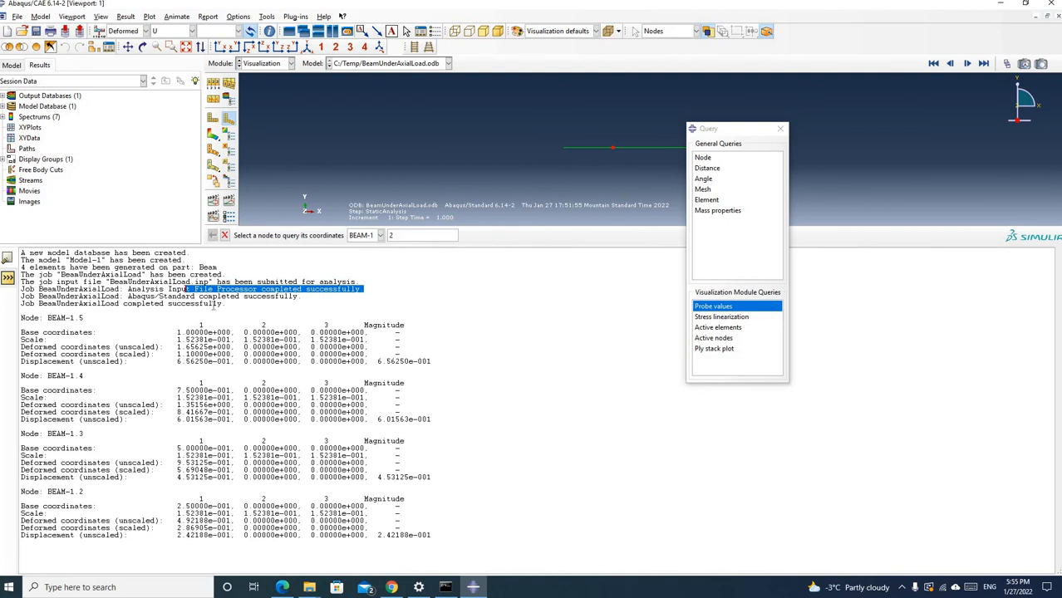
pyautogui.moveTo(230, 304); pyautogui.dragTo(122, 304)
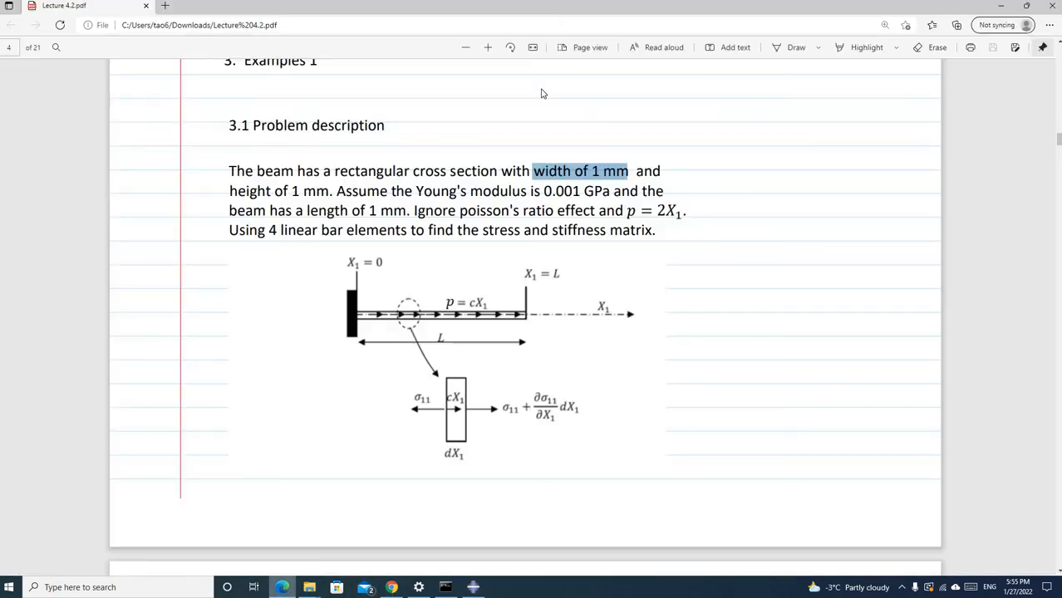
# Switch to Lecture 4.2.pdf in the browser, compare its exact nodal displacements with the queried node results, and minimize the document
pyautogui.click(282, 588)
pyautogui.moveTo(686, 40); pyautogui.dragTo(796, 45)
pyautogui.scroll(-10, 715, 359)
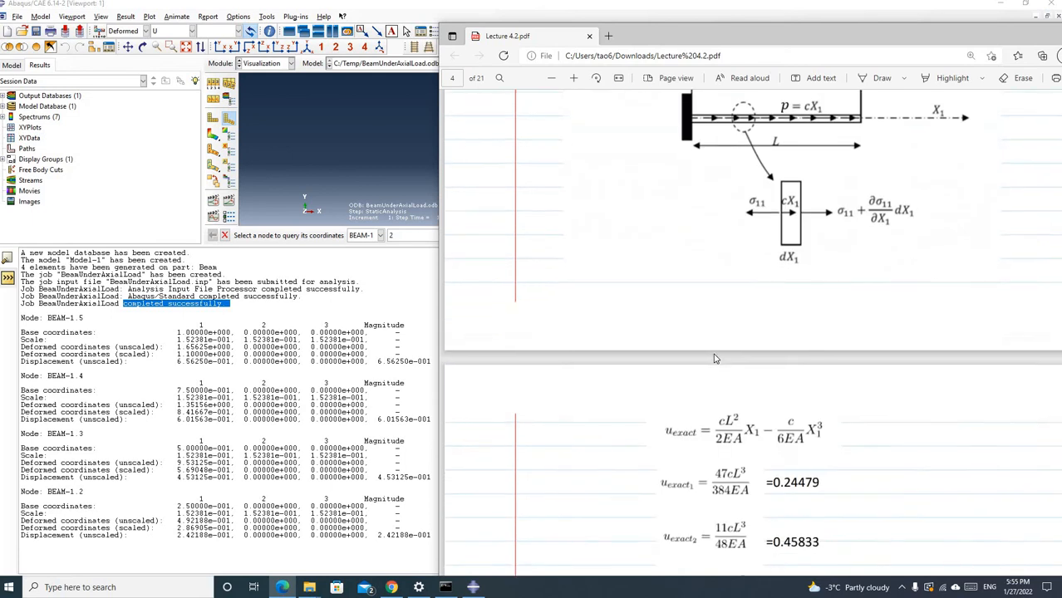
pyautogui.scroll(1, 681, 257)
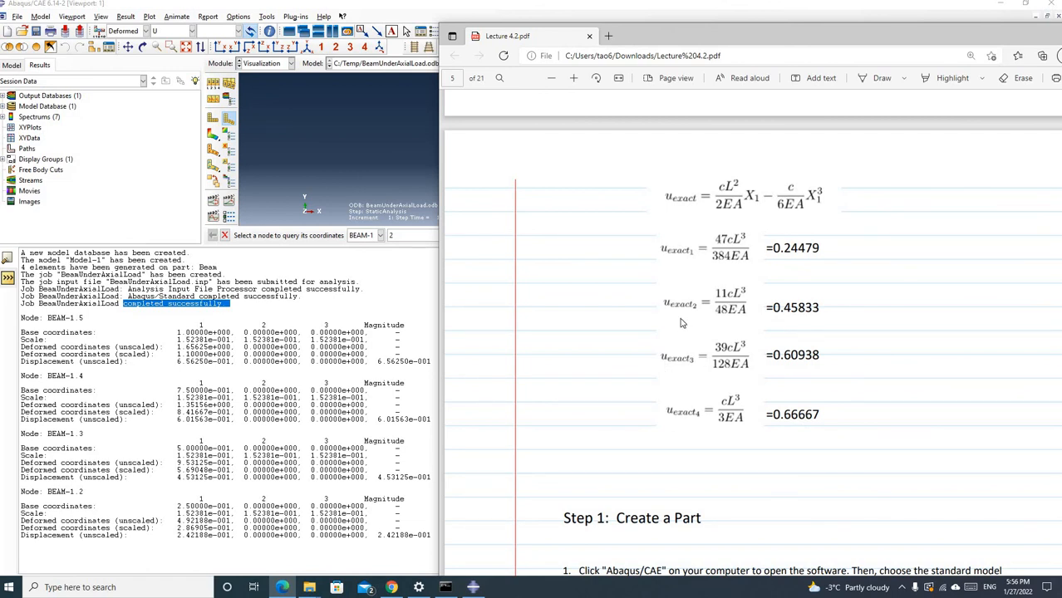
pyautogui.scroll(5, 680, 322)
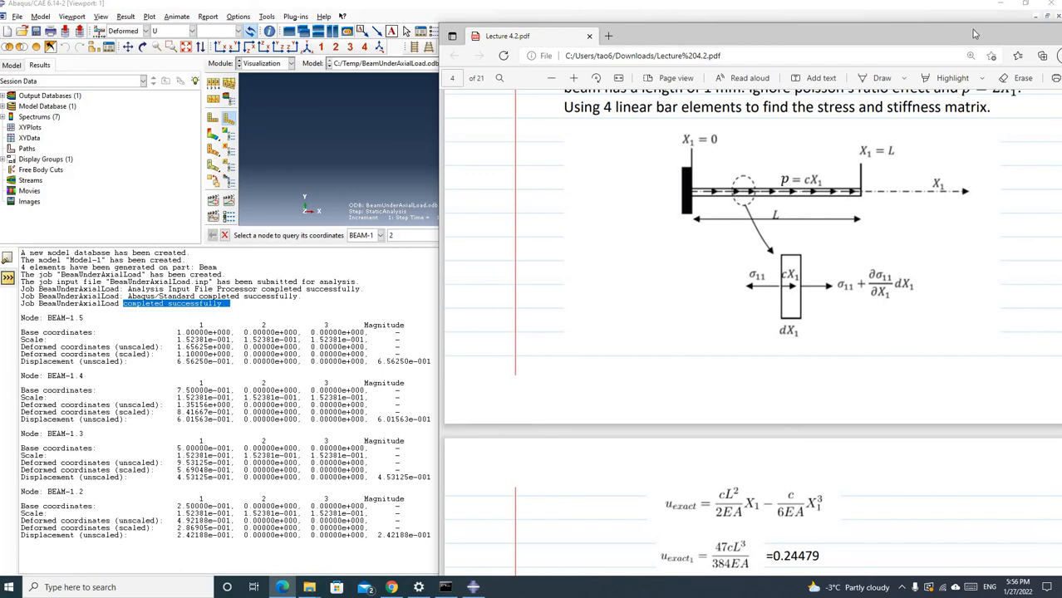
pyautogui.moveTo(1020, 34); pyautogui.dragTo(910, 82)
pyautogui.click(973, 83)
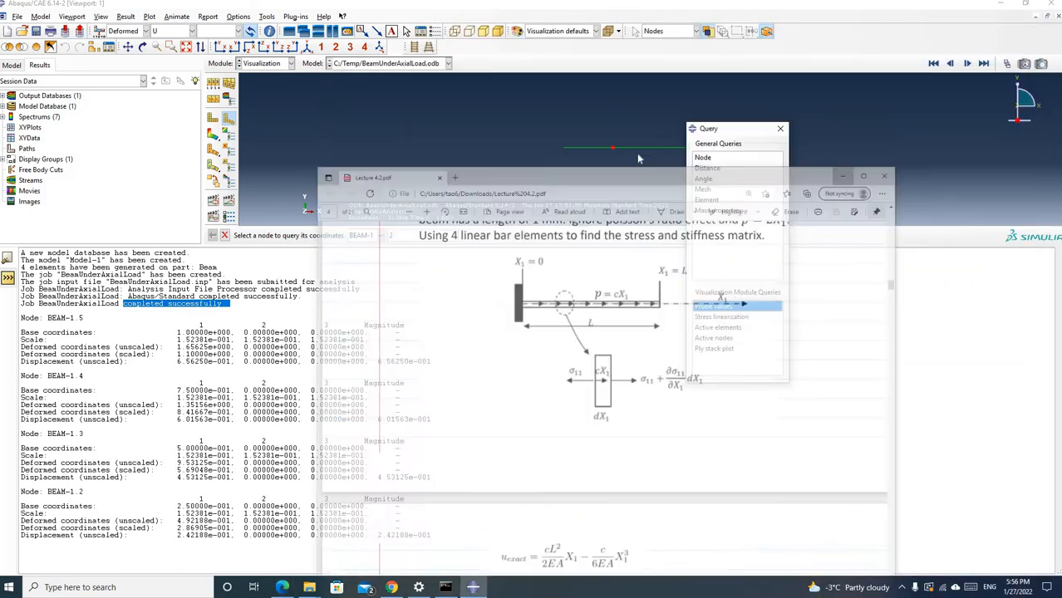
# Query node 1 at the beam's fixed end, highlight its label in the message area, and close the Query dialog
pyautogui.click(565, 152)
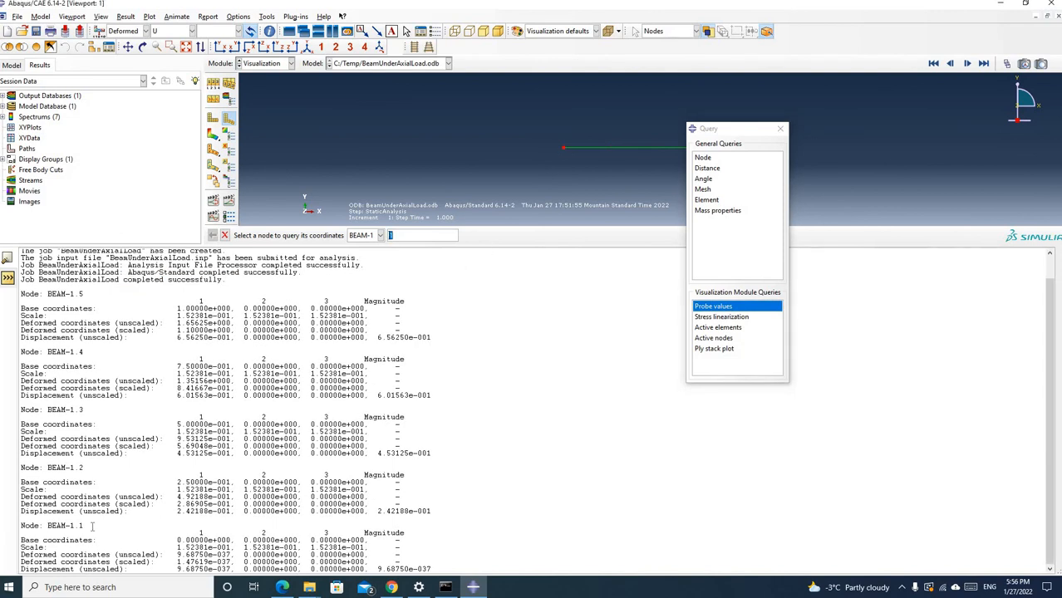
pyautogui.moveTo(87, 526); pyautogui.dragTo(47, 526)
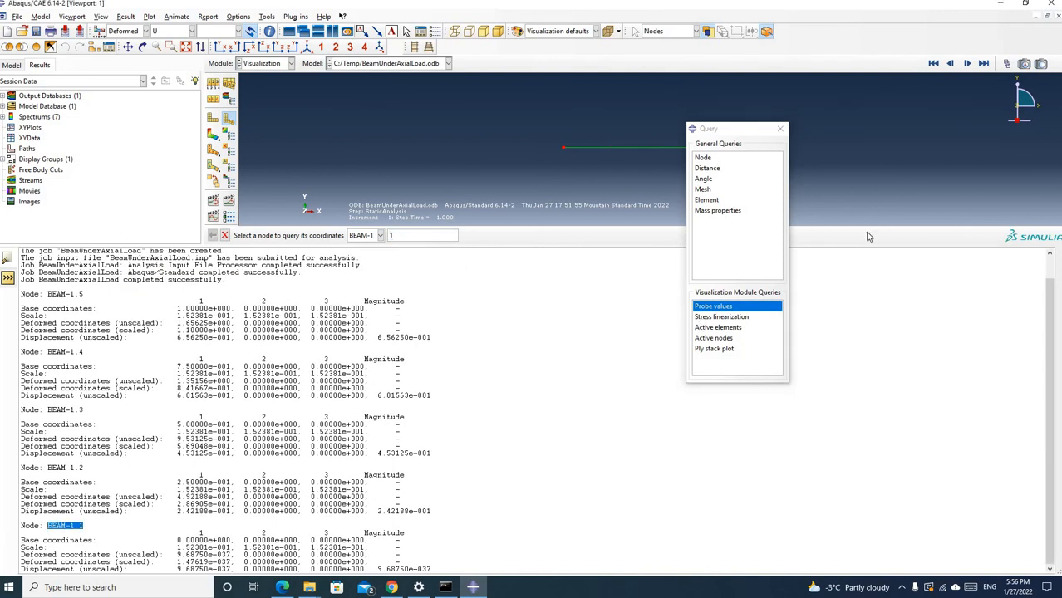
pyautogui.click(780, 130)
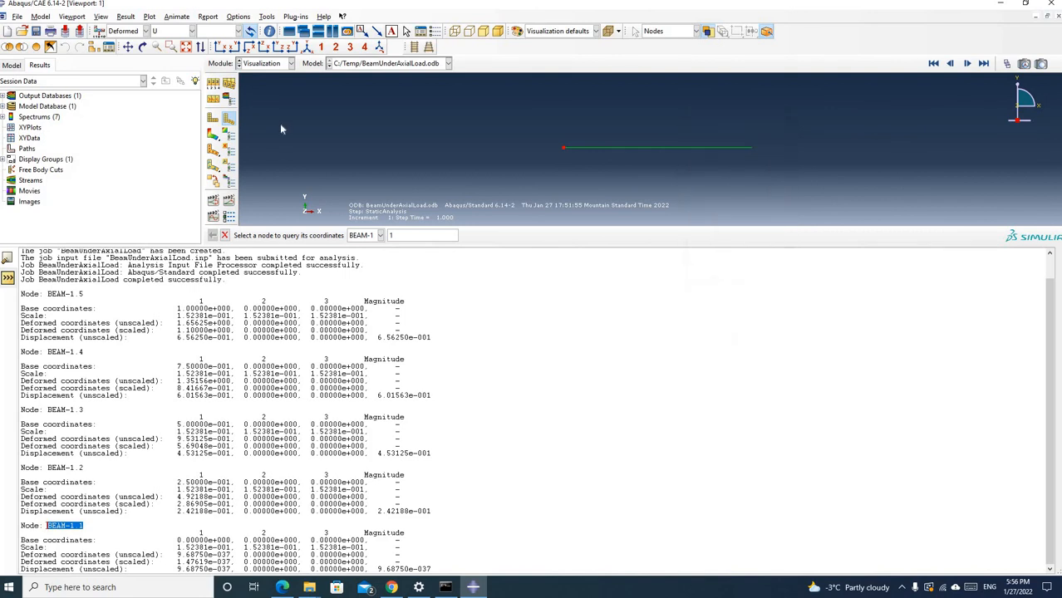
# Plot the Mises stress contours in an enlarged viewport and open the Probe Values query, clearing the Query dialog away
pyautogui.click(214, 135)
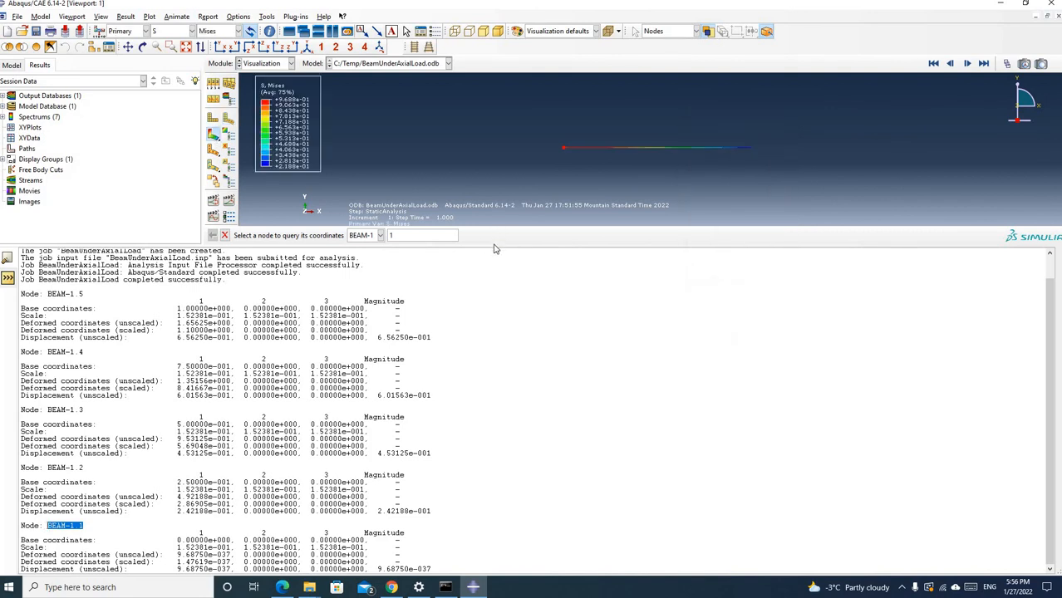
pyautogui.moveTo(493, 246); pyautogui.dragTo(474, 501)
pyautogui.click(266, 17)
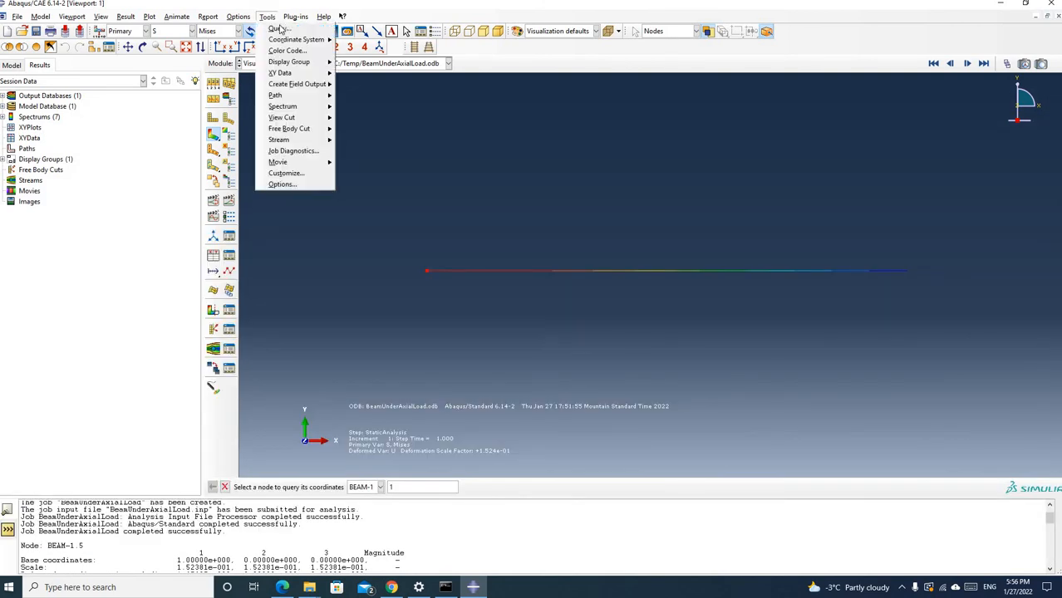
pyautogui.moveTo(295, 17)
pyautogui.click(275, 32)
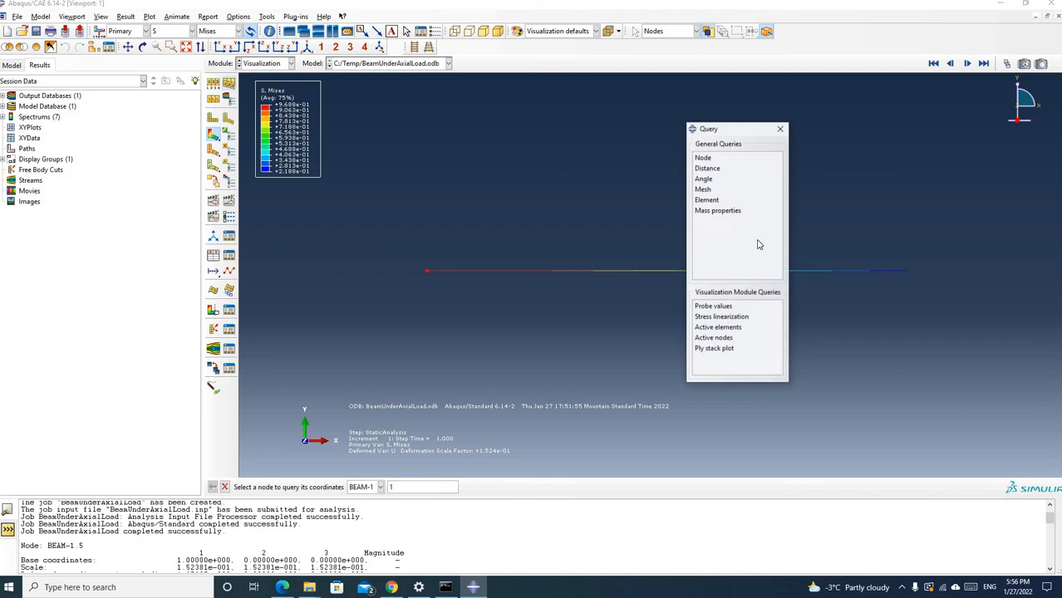
pyautogui.click(720, 307)
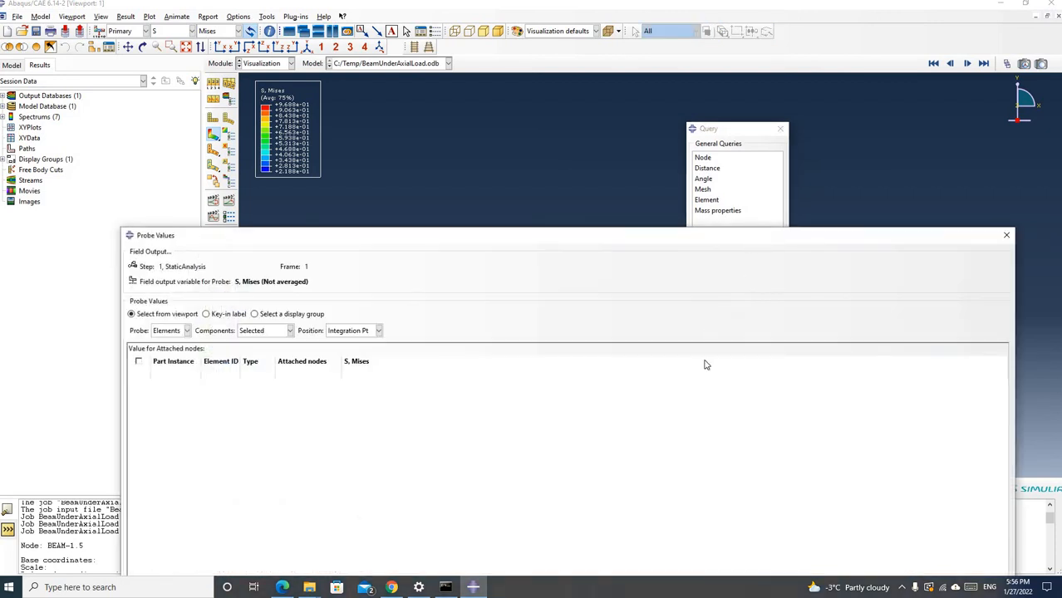
pyautogui.click(781, 128)
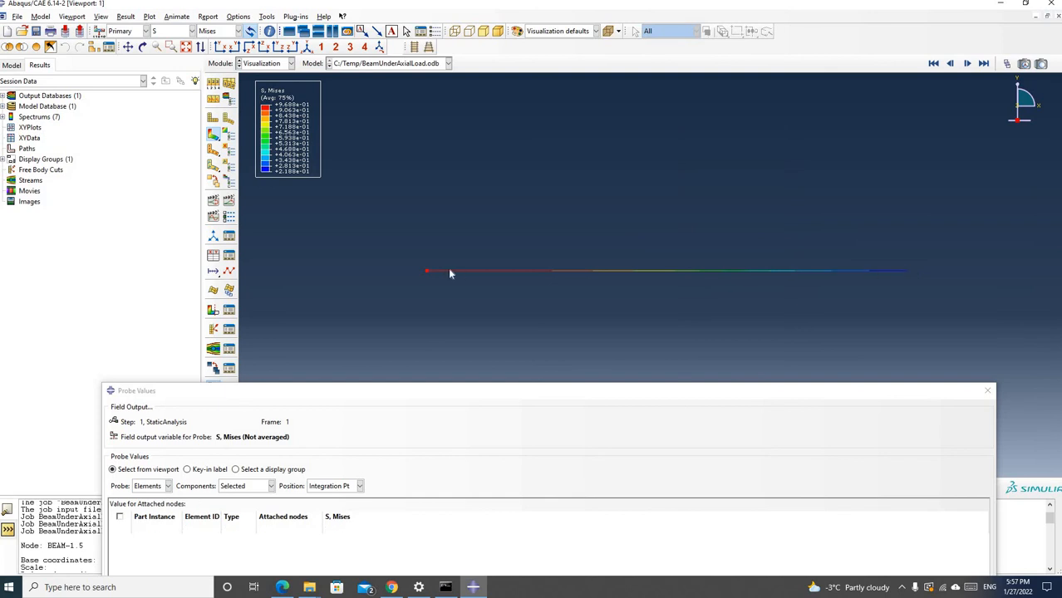
# Probe the Mises stress of elements 1 and 2 from the fixed end, and close the probe without writing the values to a file
pyautogui.moveTo(429, 273)
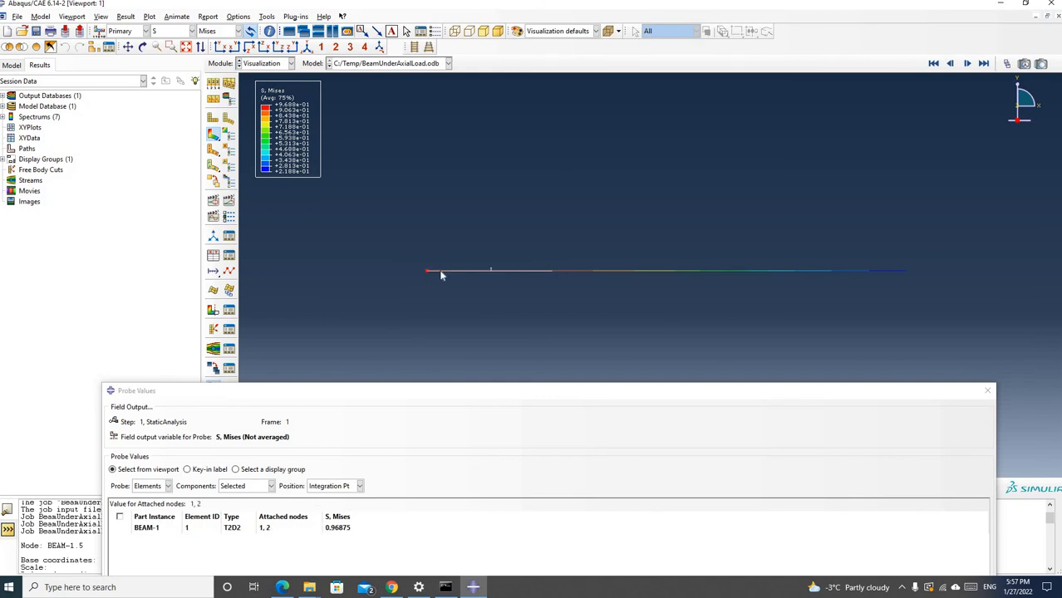
pyautogui.click(441, 276)
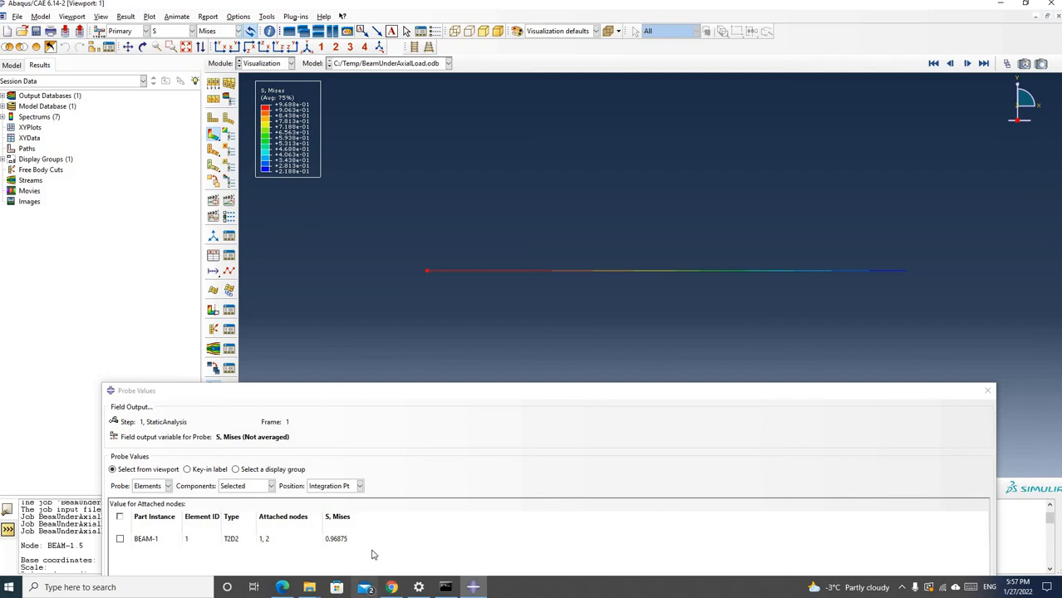
pyautogui.click(581, 272)
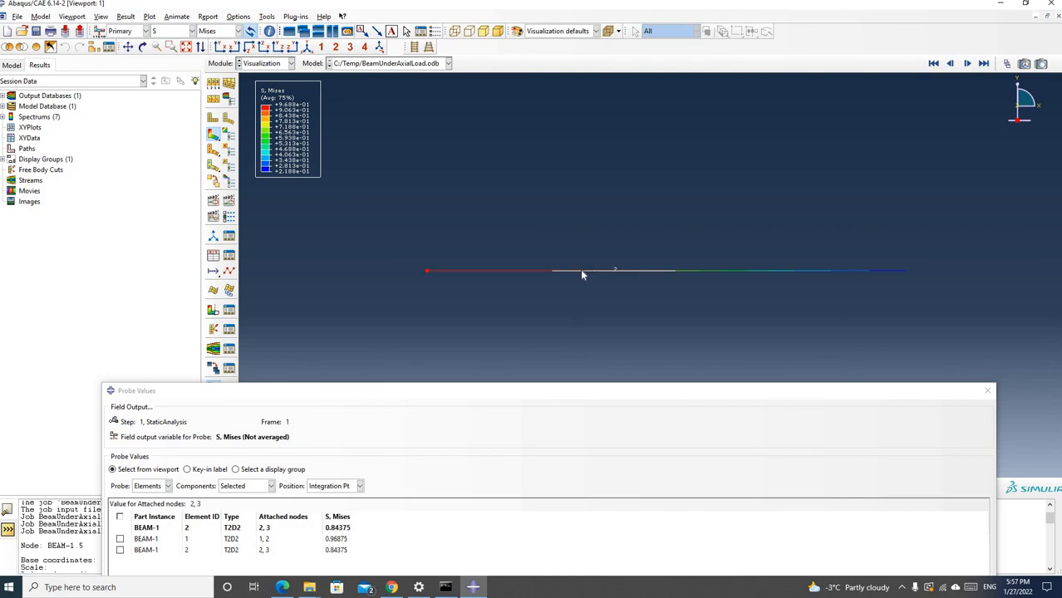
pyautogui.click(987, 392)
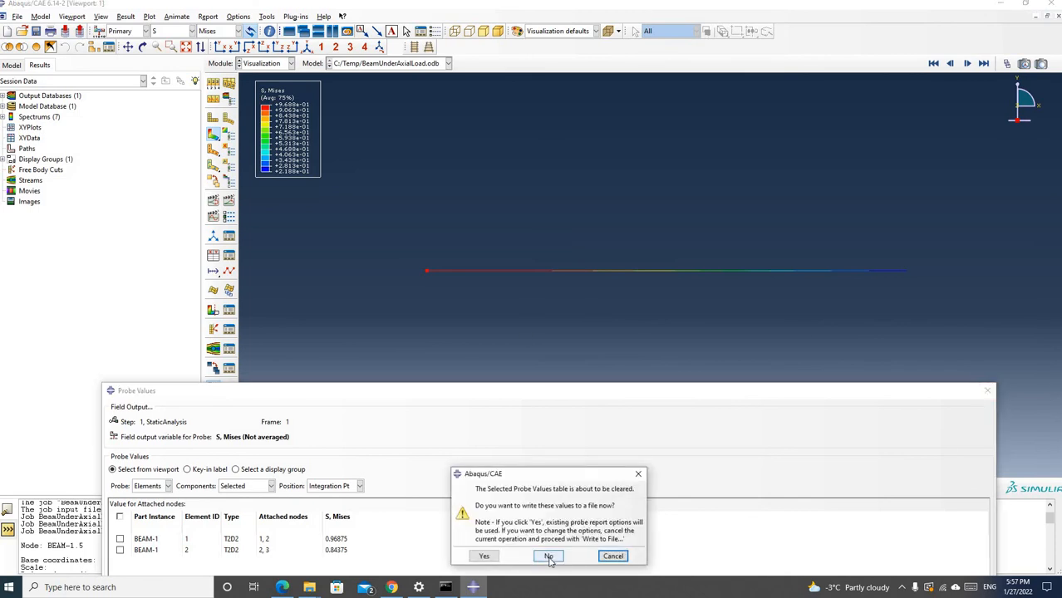
pyautogui.click(549, 558)
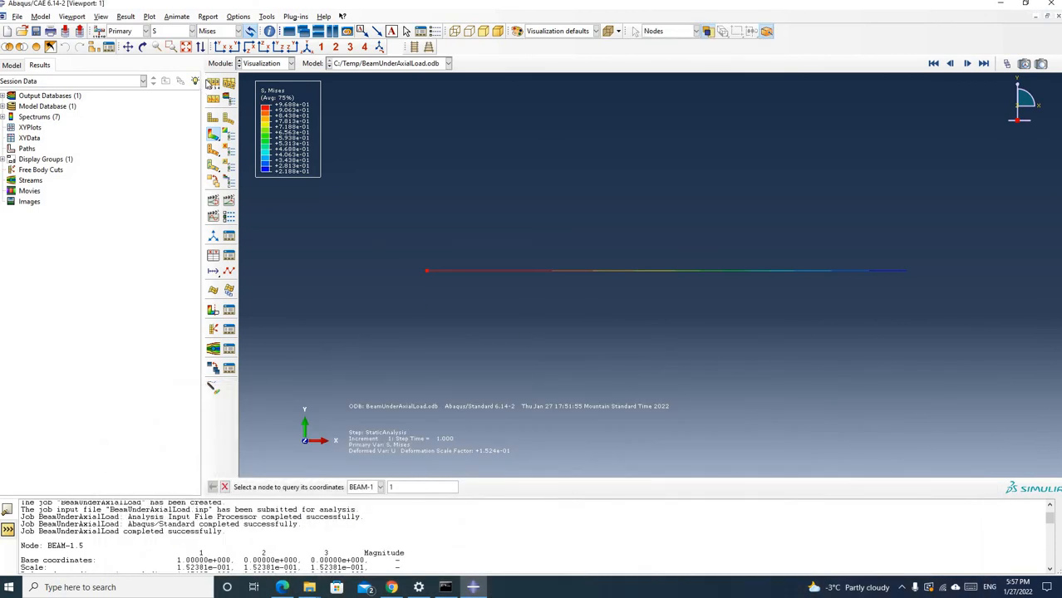